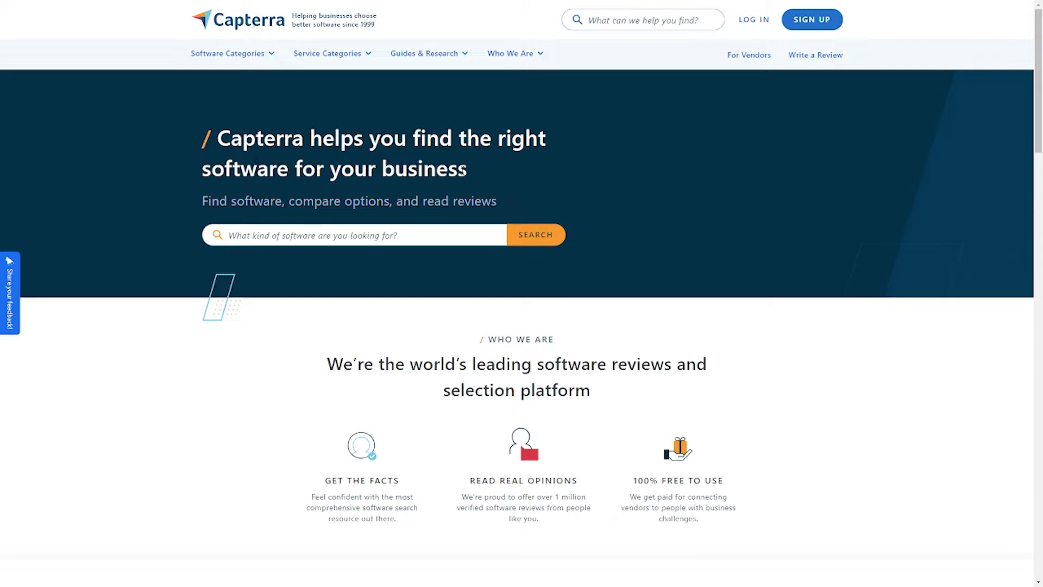
# - Highlight the hero headline, then scroll down the Capterra homepage to the software category lists
pyautogui.moveTo(477, 173); pyautogui.dragTo(212, 138)
pyautogui.click(177, 132)
pyautogui.scroll(-2, 314, 160)
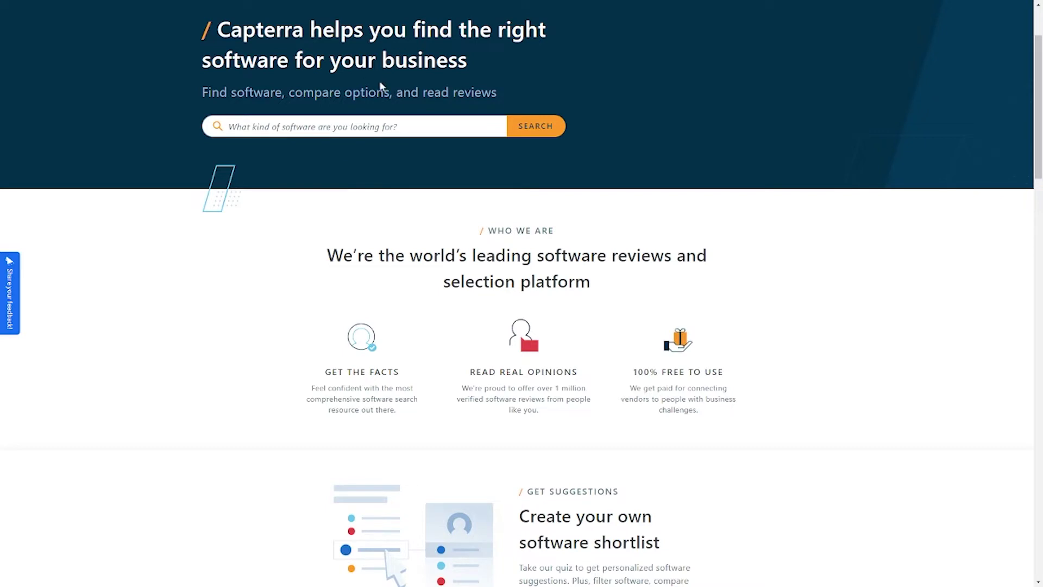
pyautogui.scroll(-2, 432, 131)
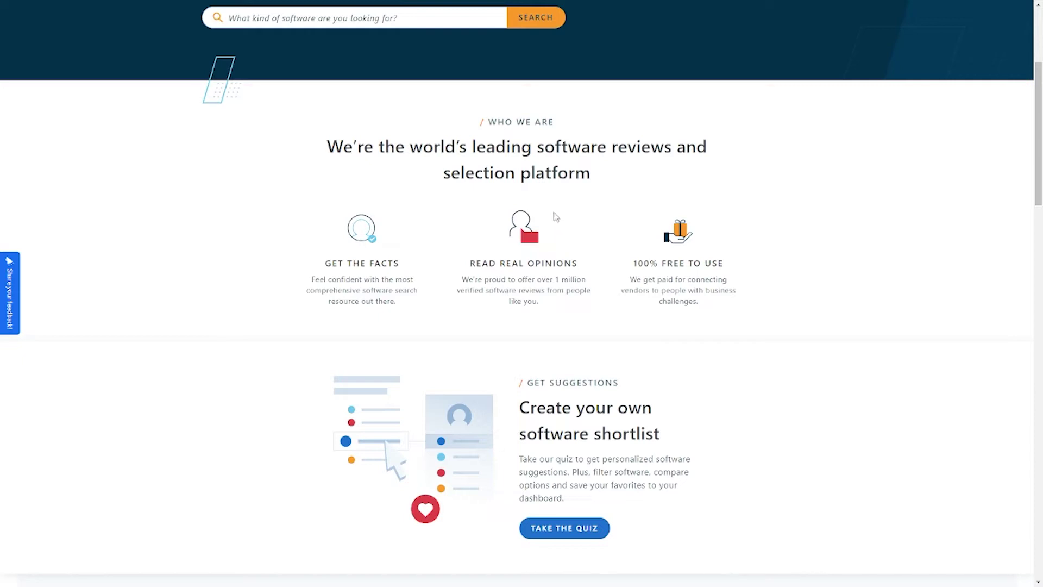
pyautogui.scroll(-1, 347, 185)
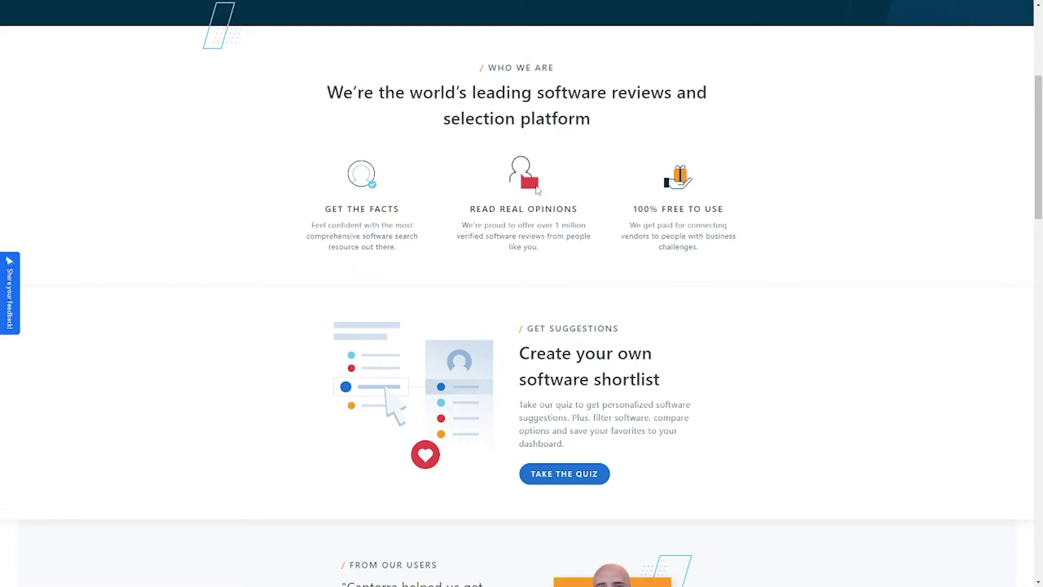
pyautogui.scroll(4, 536, 191)
pyautogui.scroll(-4, 555, 228)
pyautogui.scroll(-2, 597, 236)
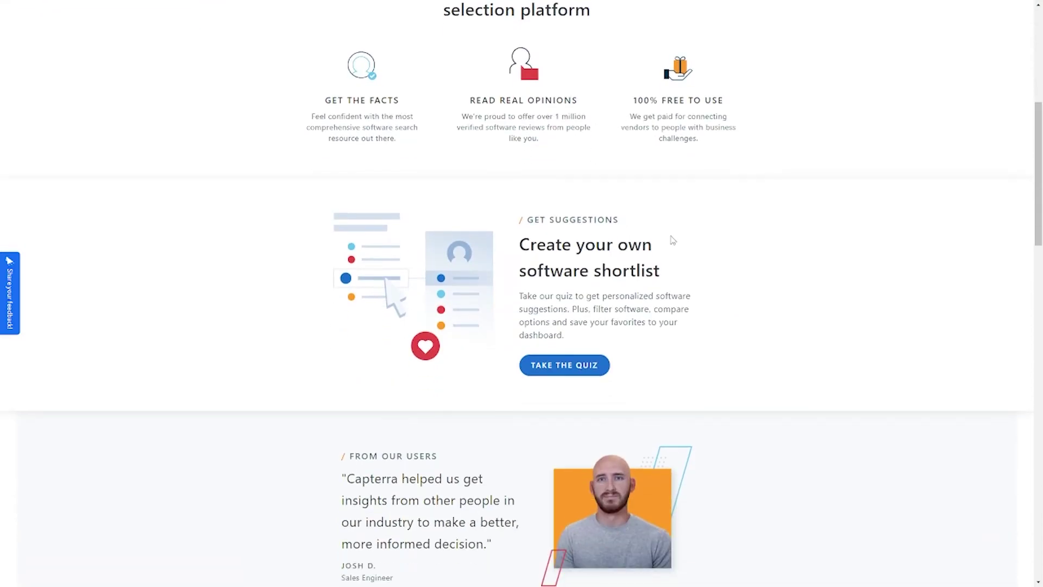
pyautogui.scroll(-2, 672, 240)
pyautogui.scroll(-2, 764, 251)
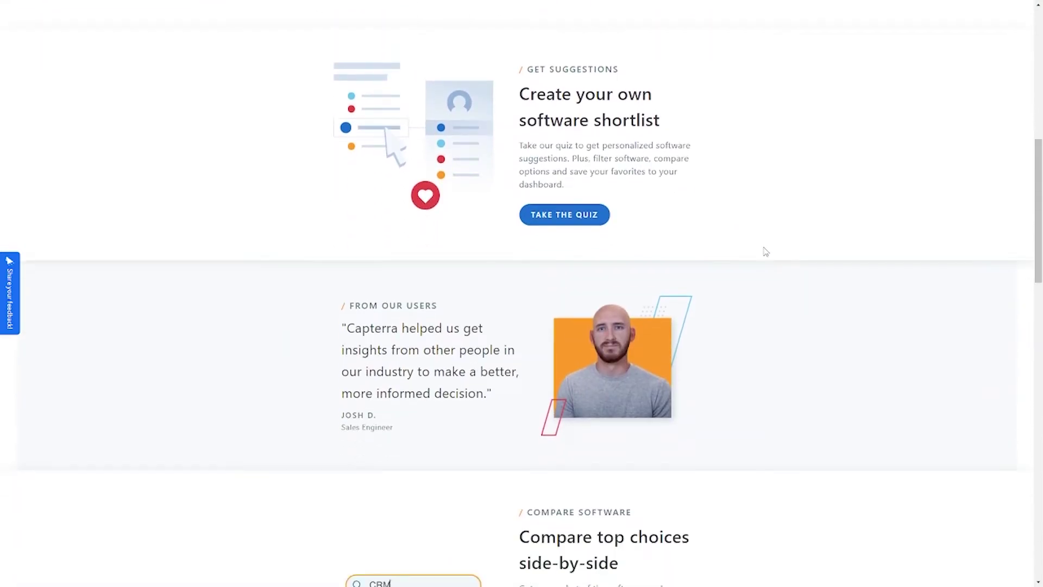
pyautogui.scroll(-2, 765, 252)
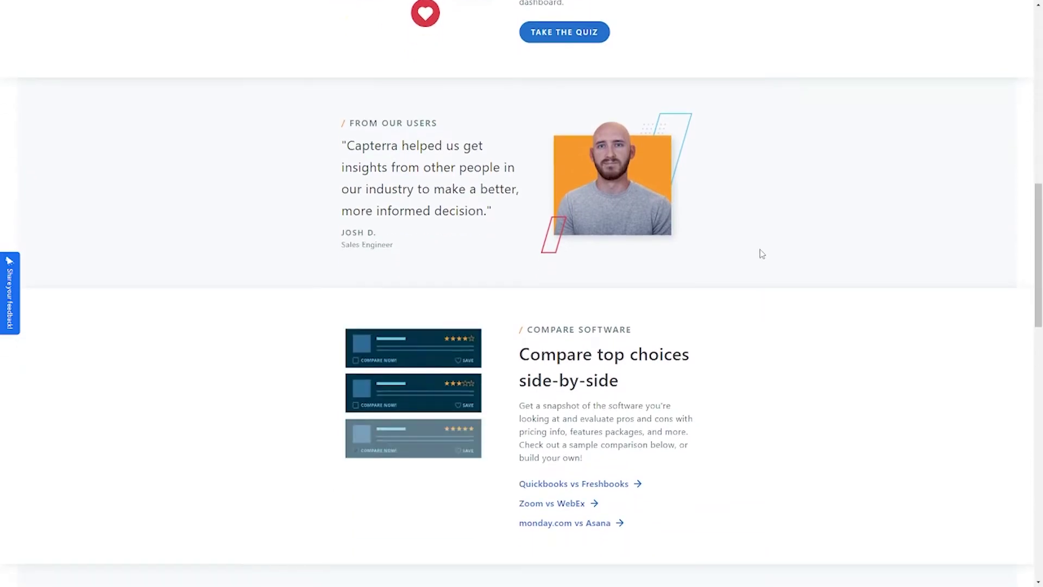
pyautogui.scroll(-3, 762, 253)
pyautogui.scroll(-2, 772, 258)
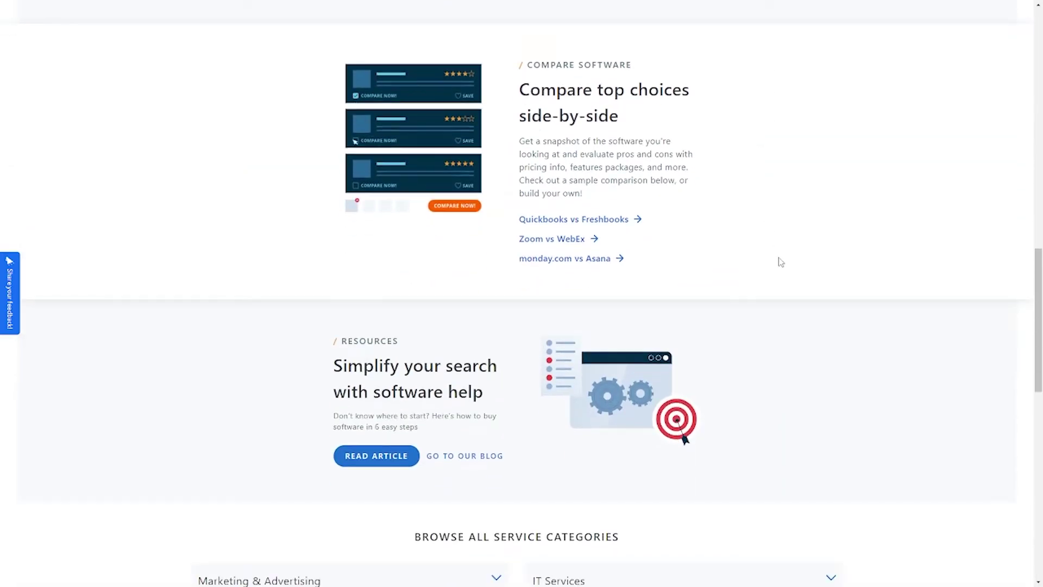
pyautogui.scroll(-2, 781, 263)
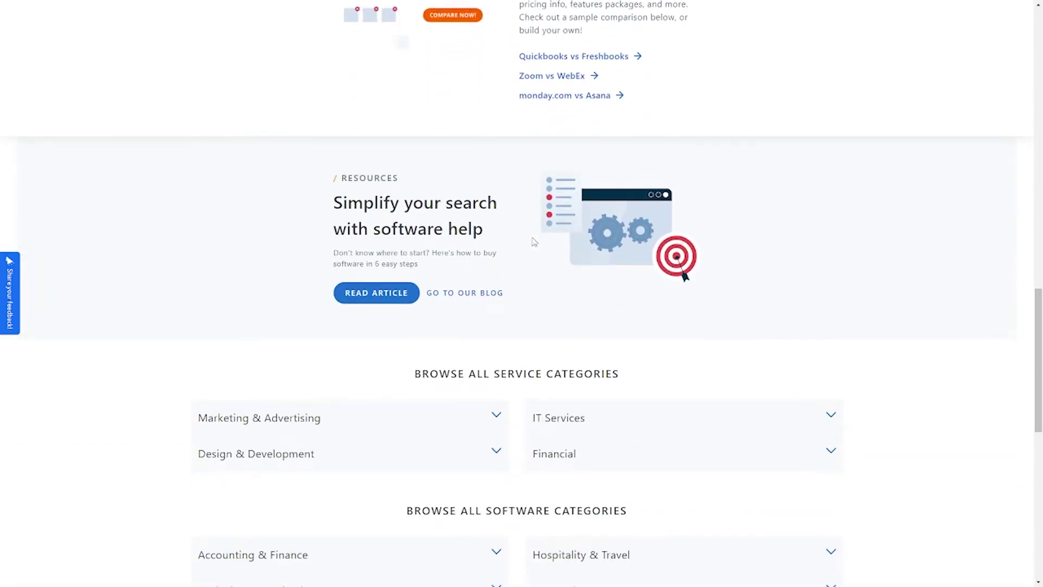
pyautogui.scroll(-3, 533, 242)
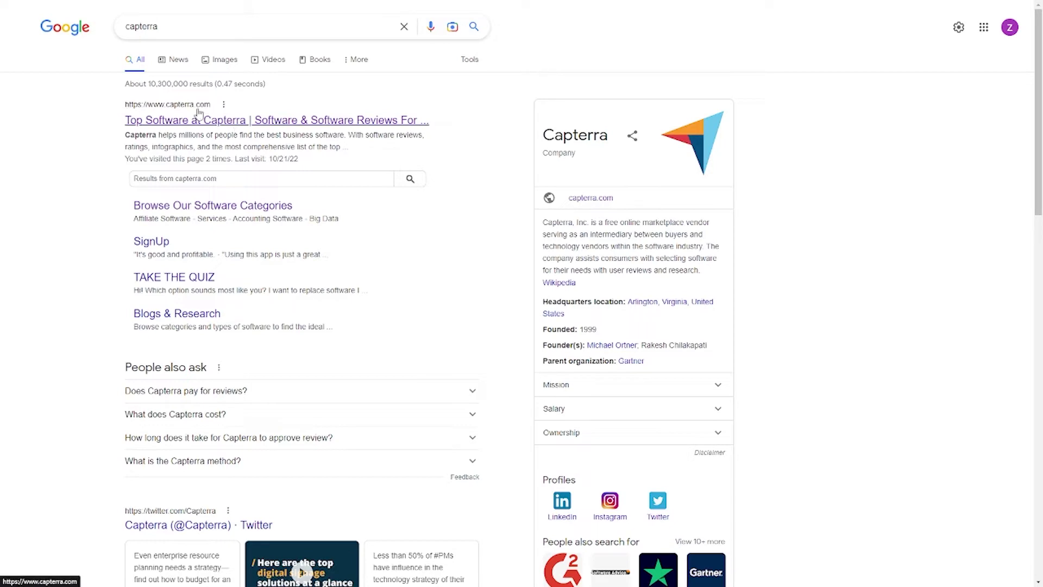
pyautogui.scroll(-4, 260, 212)
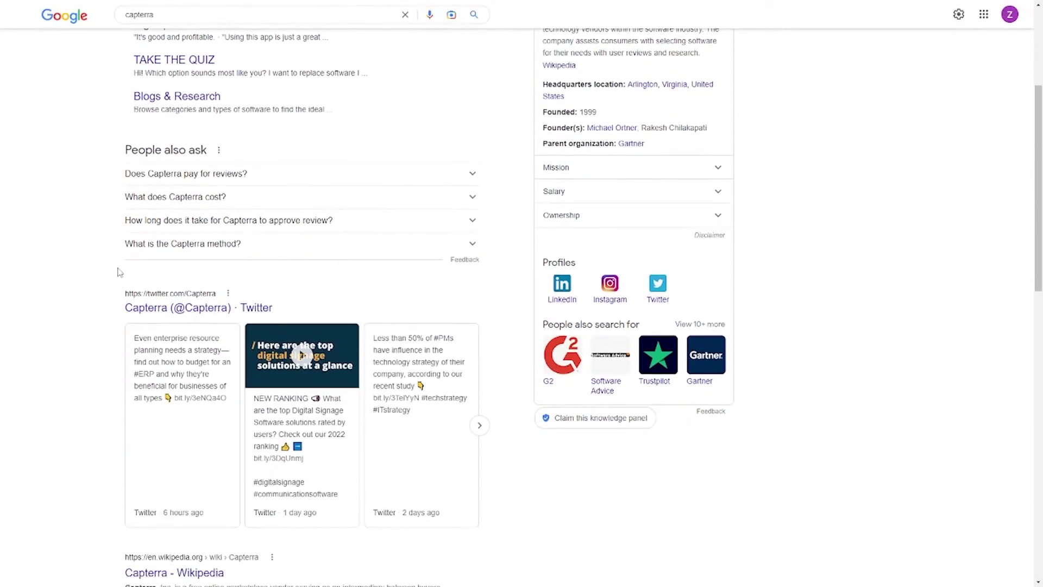
pyautogui.scroll(-1, 191, 257)
pyautogui.scroll(-2, 195, 271)
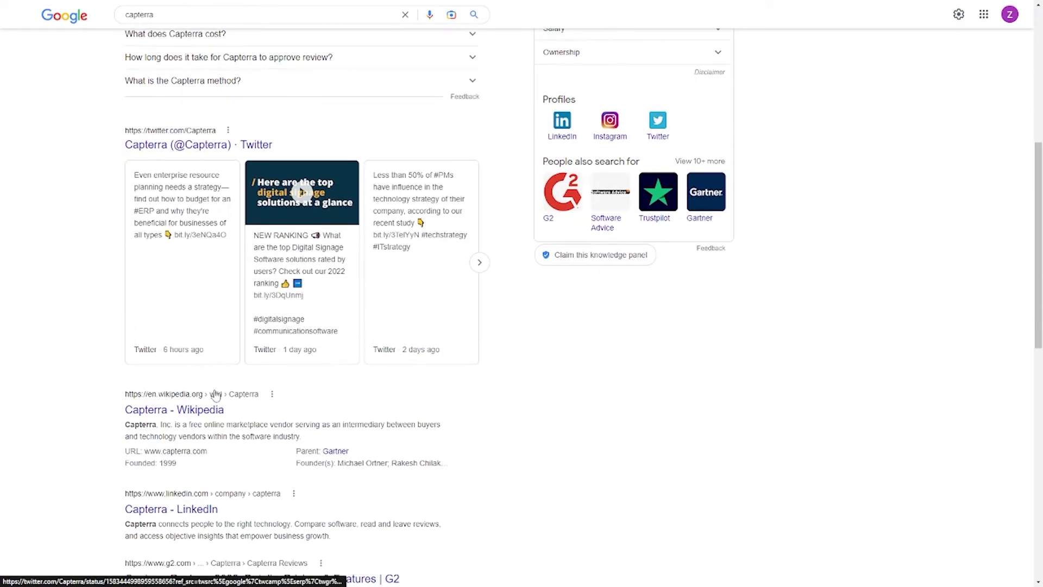
pyautogui.scroll(-1, 233, 435)
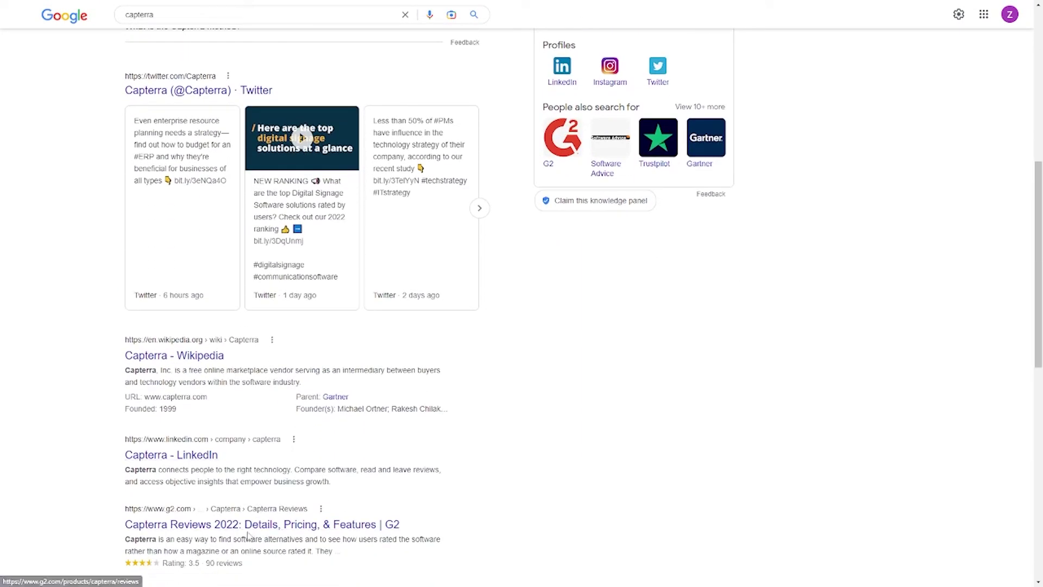
pyautogui.scroll(-1, 251, 536)
pyautogui.scroll(-2, 290, 525)
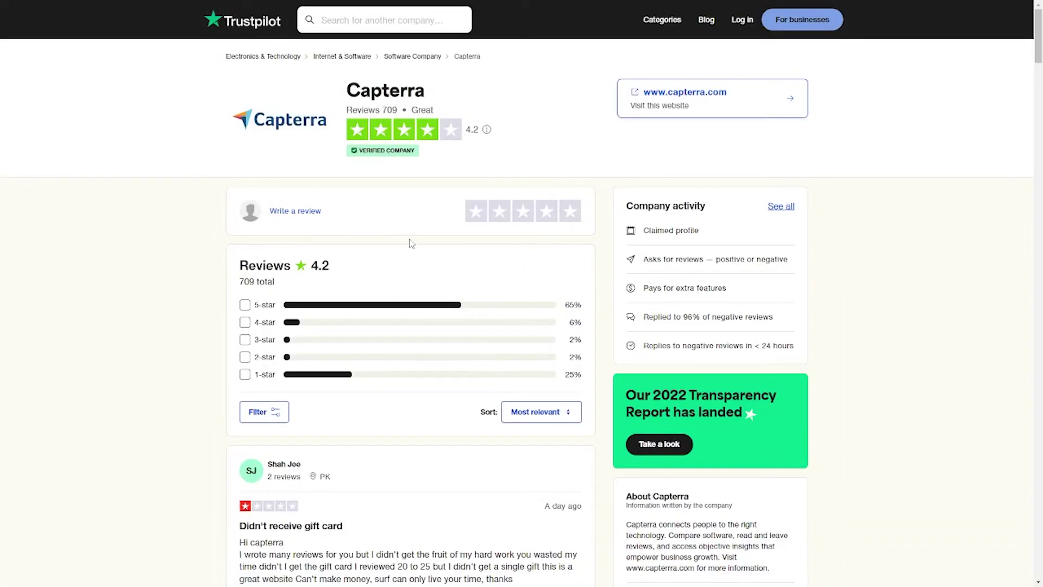
# - Highlight Capterra's 4.2 Trustpilot score and scroll down the page slightly
pyautogui.moveTo(306, 264); pyautogui.dragTo(344, 266)
pyautogui.scroll(-1, 351, 253)
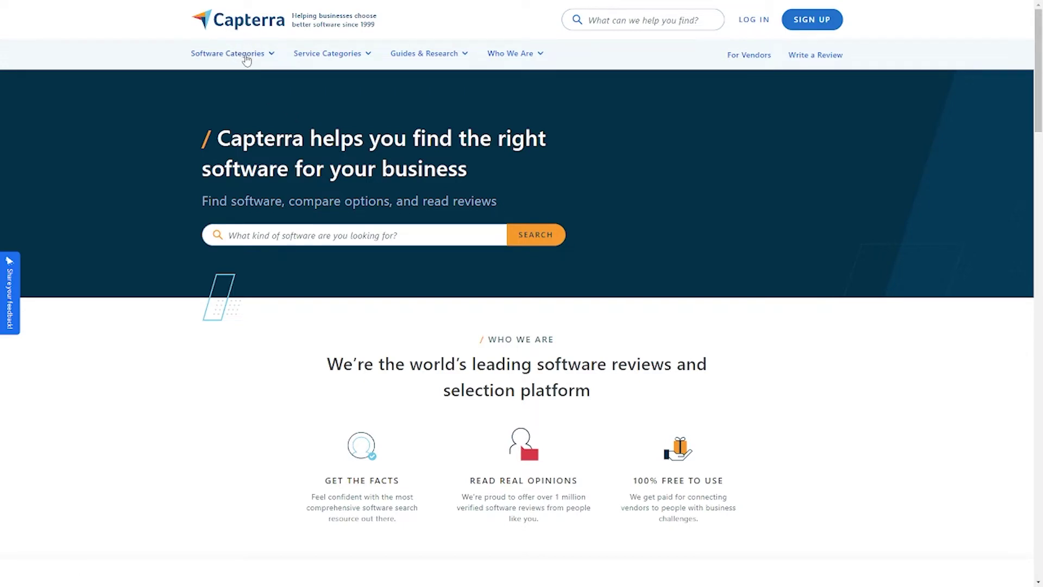
# - Highlight the homepage headline and the tagline about choosing better software
pyautogui.moveTo(217, 138); pyautogui.dragTo(506, 176)
pyautogui.click(507, 177)
pyautogui.moveTo(294, 15); pyautogui.dragTo(380, 29)
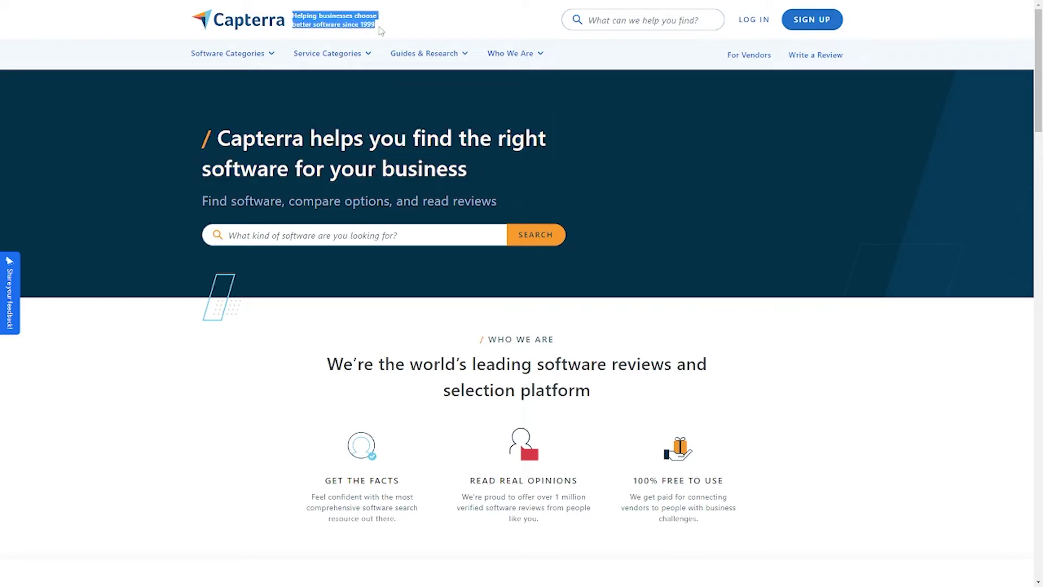
pyautogui.click(368, 27)
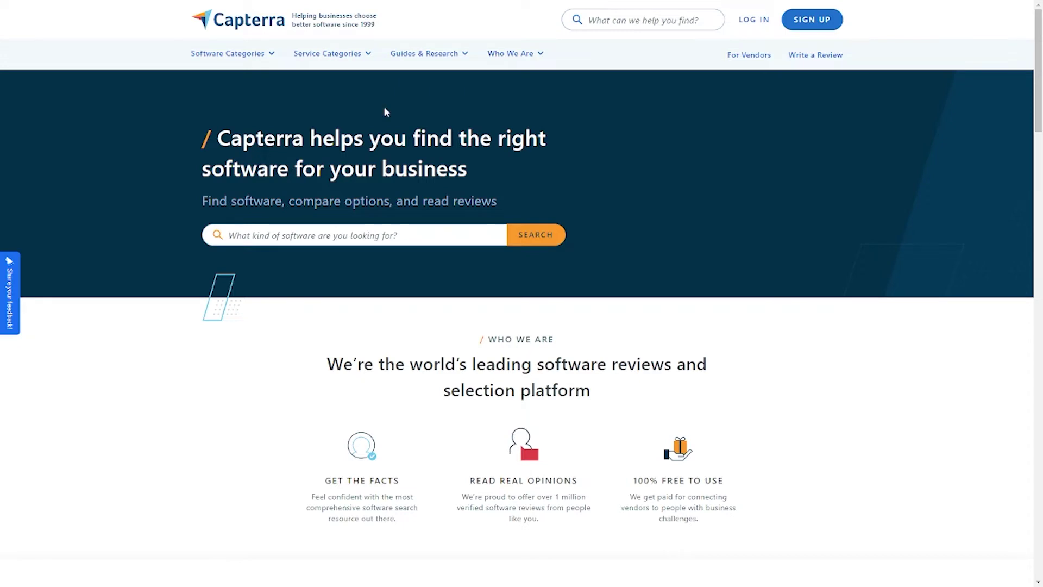
# - Preview and close the Who We Are list, then open the Software Categories menu
pyautogui.click(524, 61)
pyautogui.click(525, 60)
pyautogui.scroll(-3, 578, 144)
pyautogui.click(247, 59)
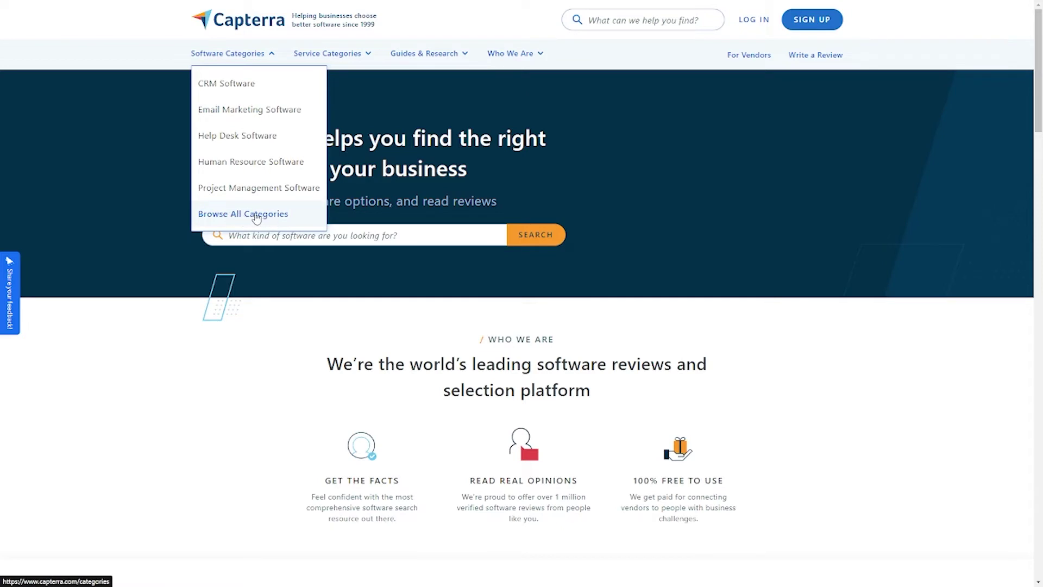
# - Open the full software categories page, scroll through it, and jump back to the top
pyautogui.click(227, 222)
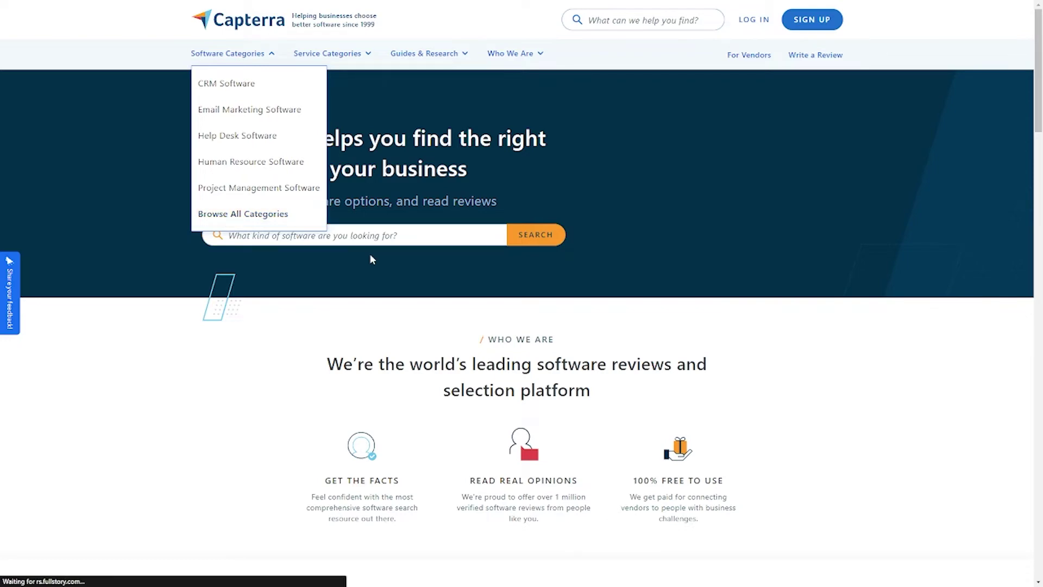
pyautogui.scroll(-1, 430, 277)
pyautogui.scroll(-8, 430, 277)
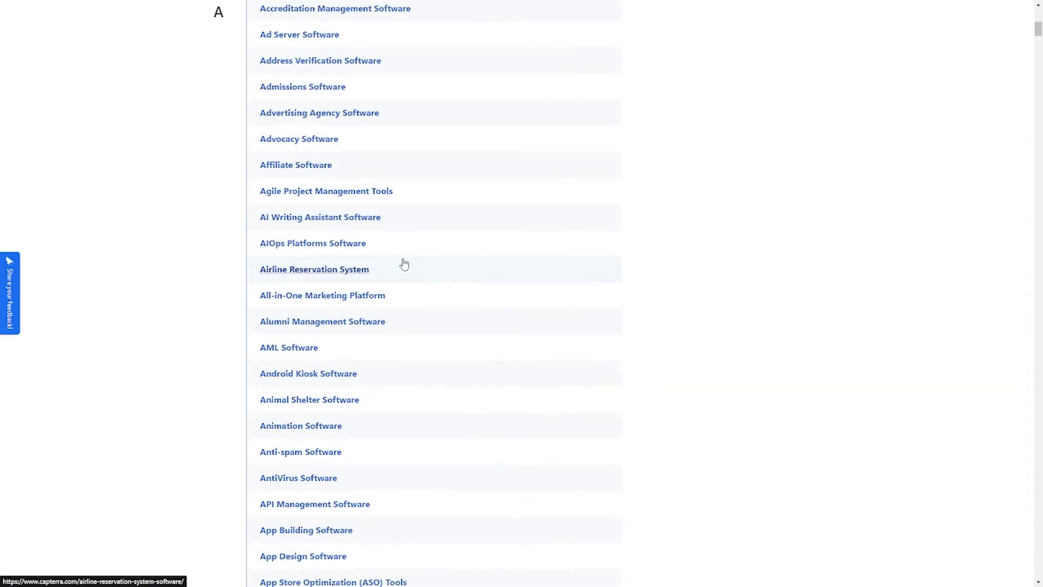
pyautogui.scroll(-8, 404, 264)
pyautogui.scroll(4, 480, 260)
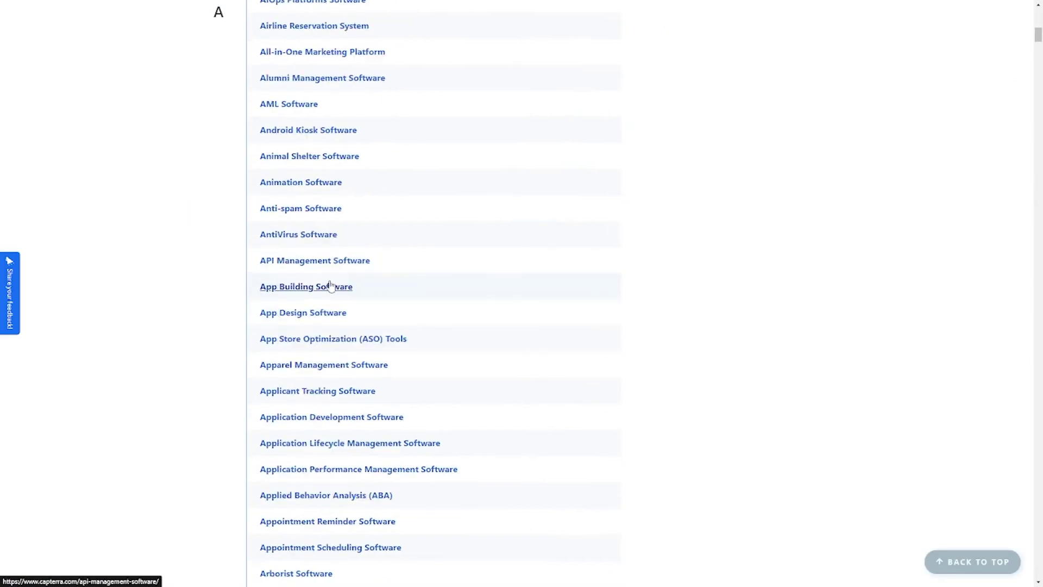
pyautogui.scroll(-9, 340, 284)
pyautogui.scroll(-20, 318, 322)
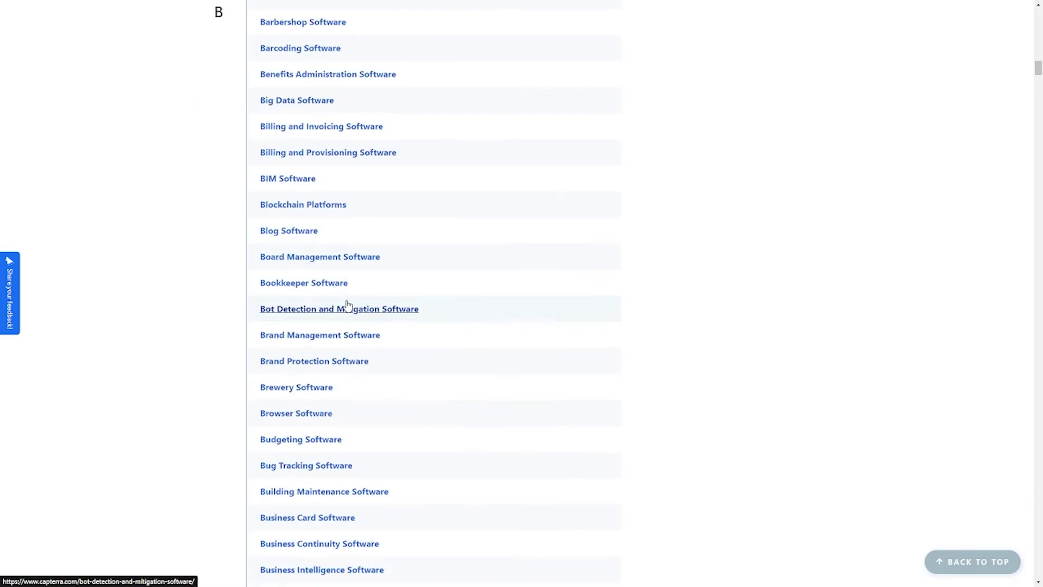
pyautogui.scroll(-20, 341, 310)
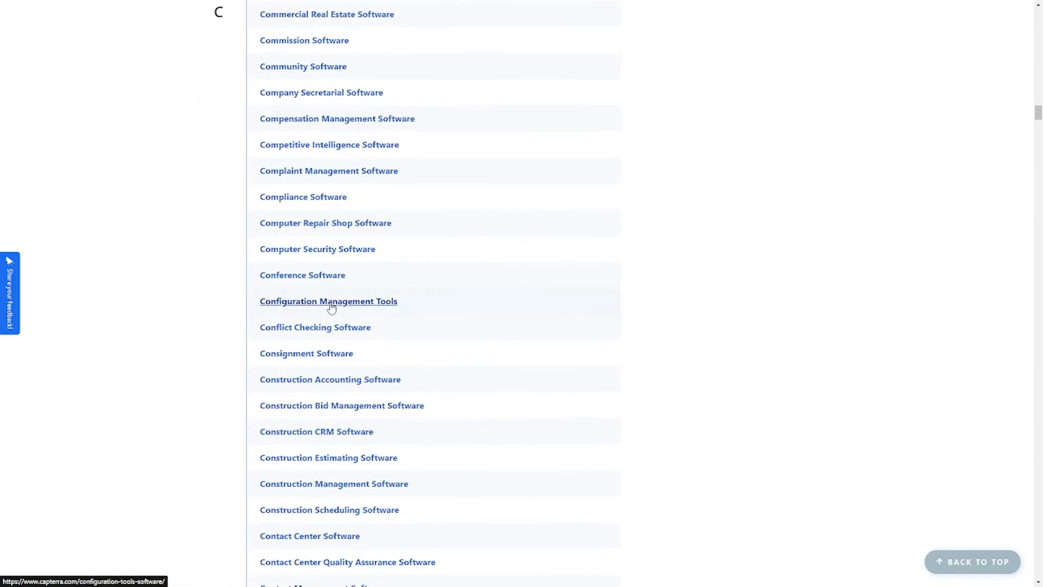
pyautogui.scroll(-20, 305, 296)
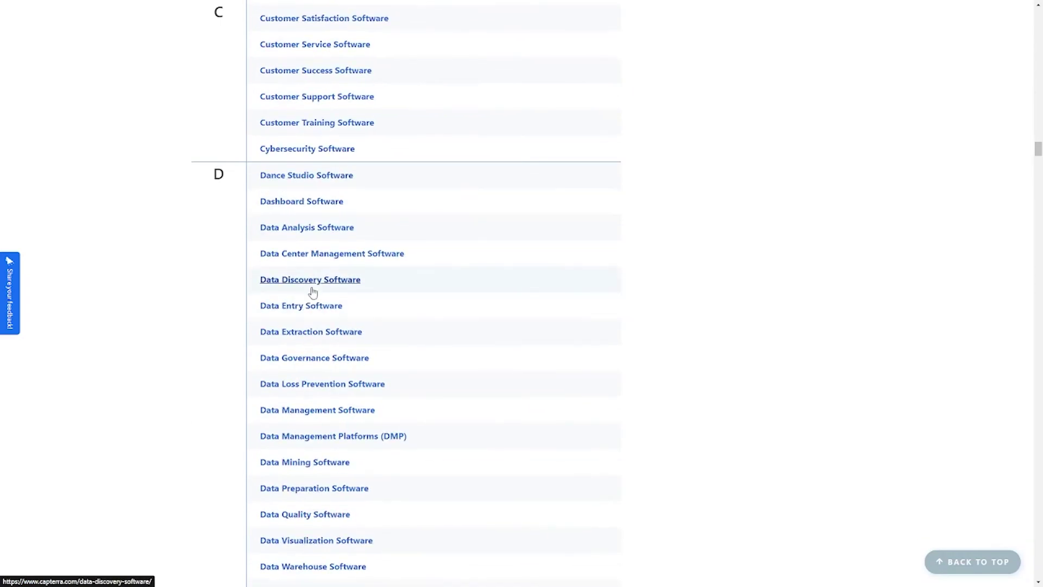
pyautogui.scroll(-11, 338, 305)
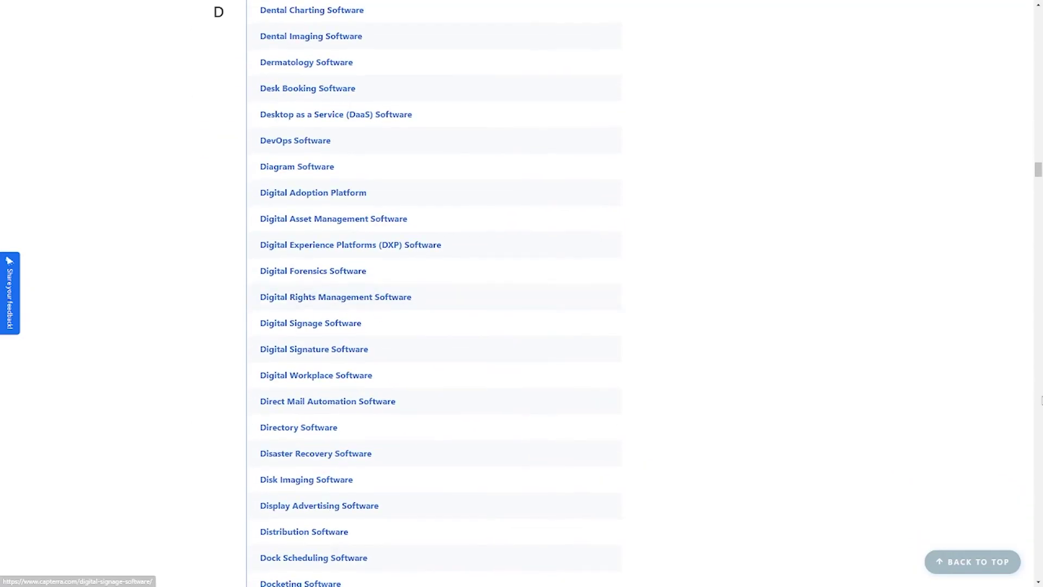
pyautogui.click(973, 562)
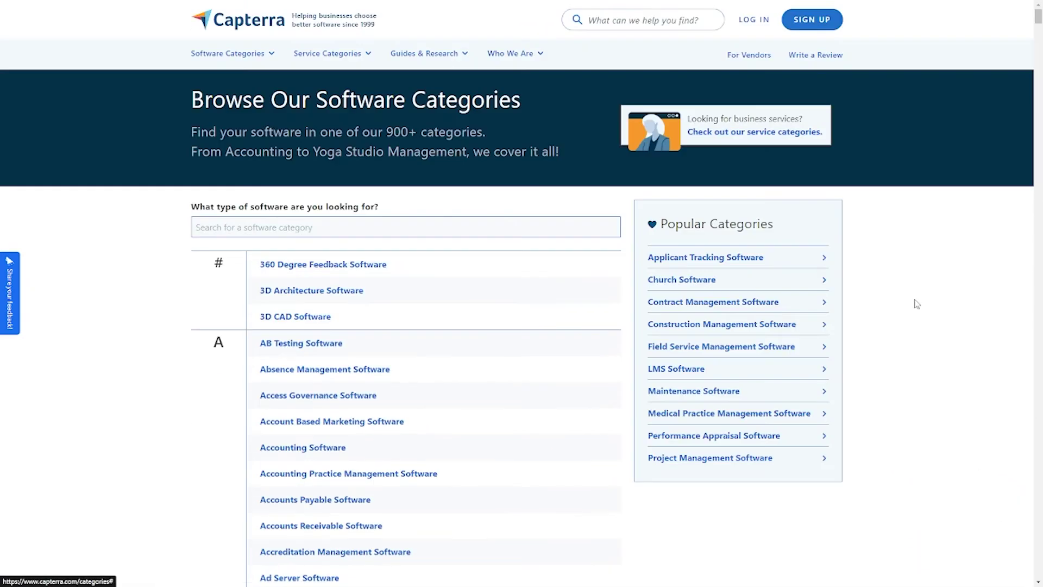
# - Open the Write a Review page and scroll down through its product grid
pyautogui.click(821, 57)
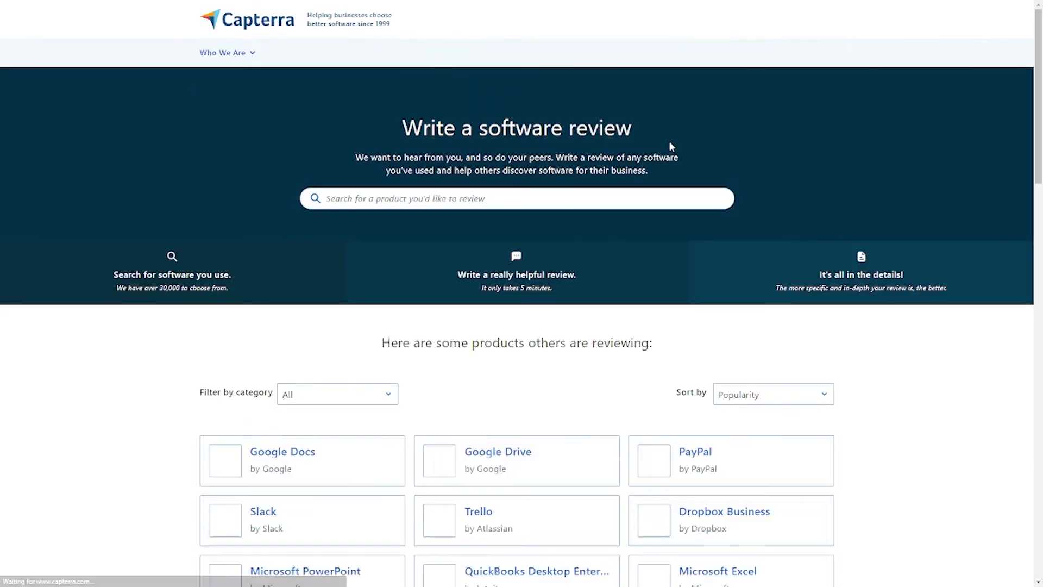
pyautogui.moveTo(401, 128); pyautogui.dragTo(659, 126)
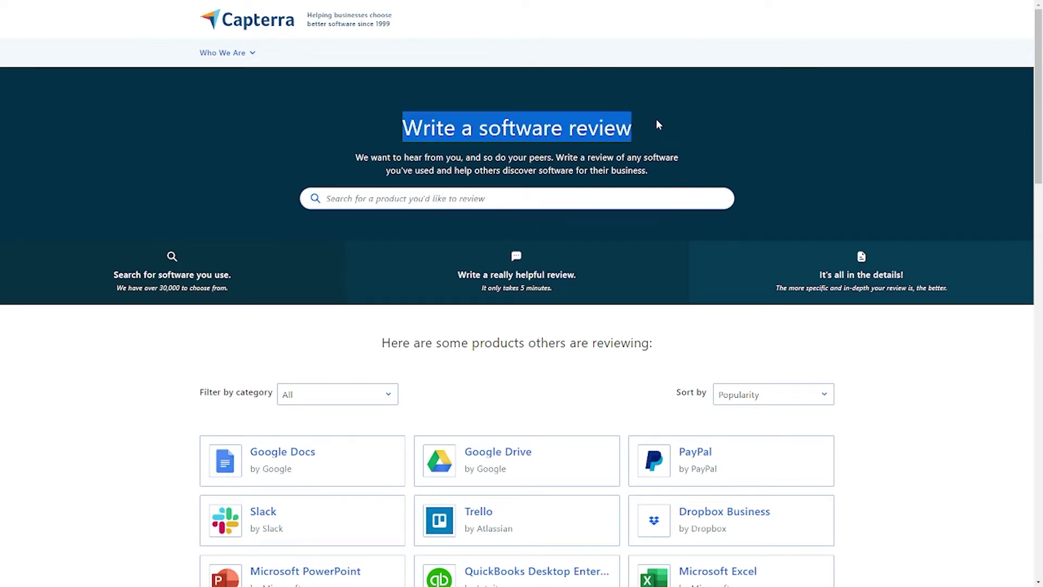
pyautogui.click(504, 150)
pyautogui.scroll(-1, 605, 168)
pyautogui.scroll(-1, 603, 171)
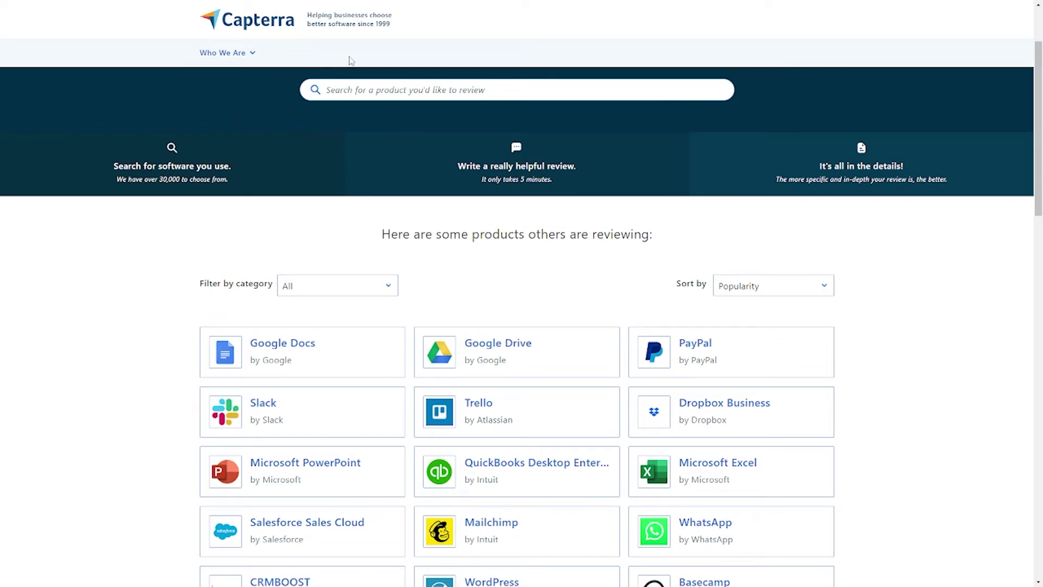
pyautogui.scroll(-3, 637, 286)
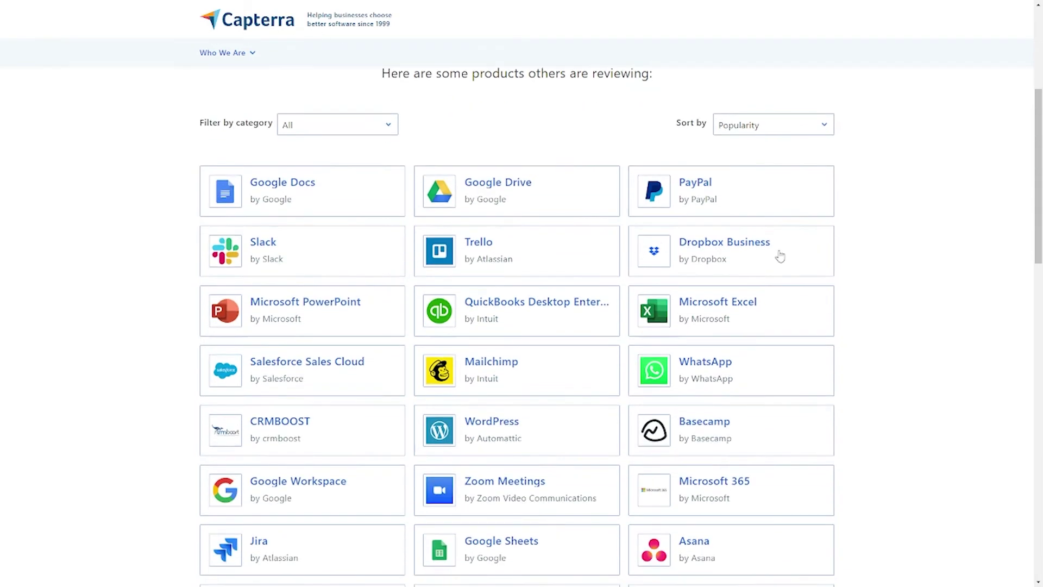
pyautogui.scroll(-3, 545, 287)
pyautogui.scroll(-3, 547, 303)
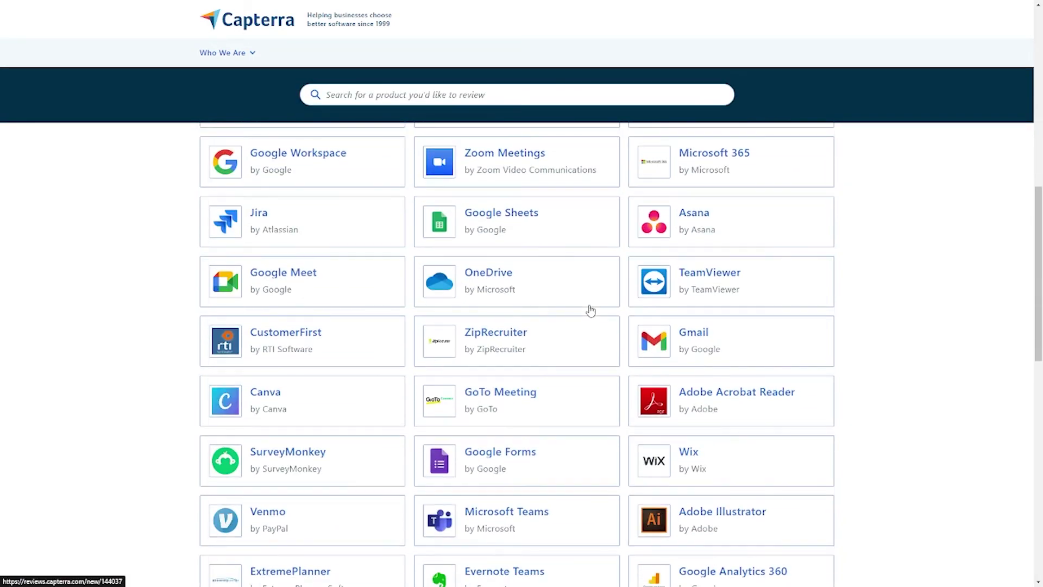
pyautogui.scroll(-4, 456, 299)
pyautogui.scroll(-3, 400, 285)
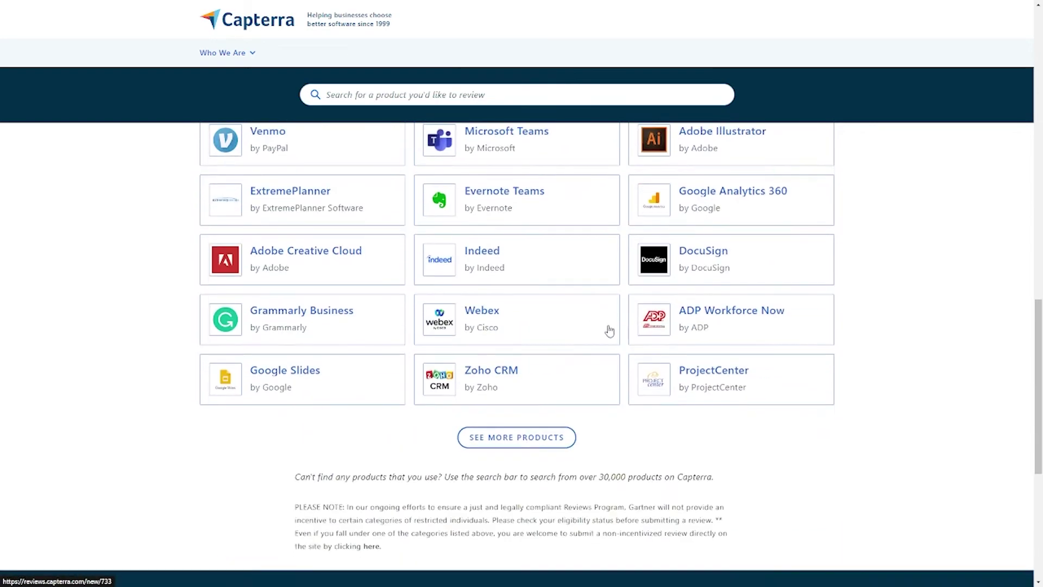
# - Load more products with SEE MORE PRODUCTS and scroll through the new batch
pyautogui.click(511, 444)
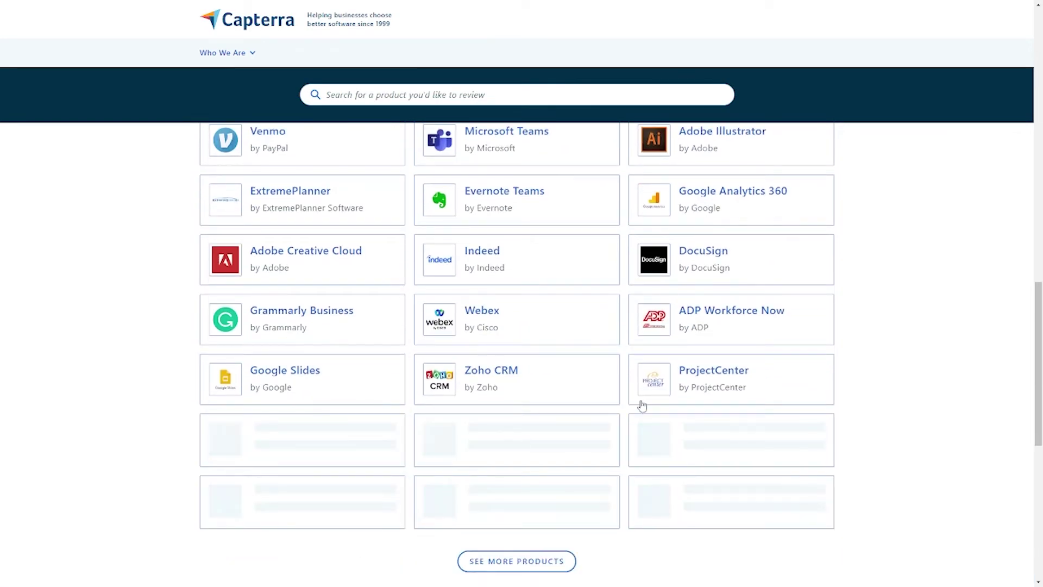
pyautogui.scroll(-4, 653, 401)
pyautogui.scroll(-3, 654, 401)
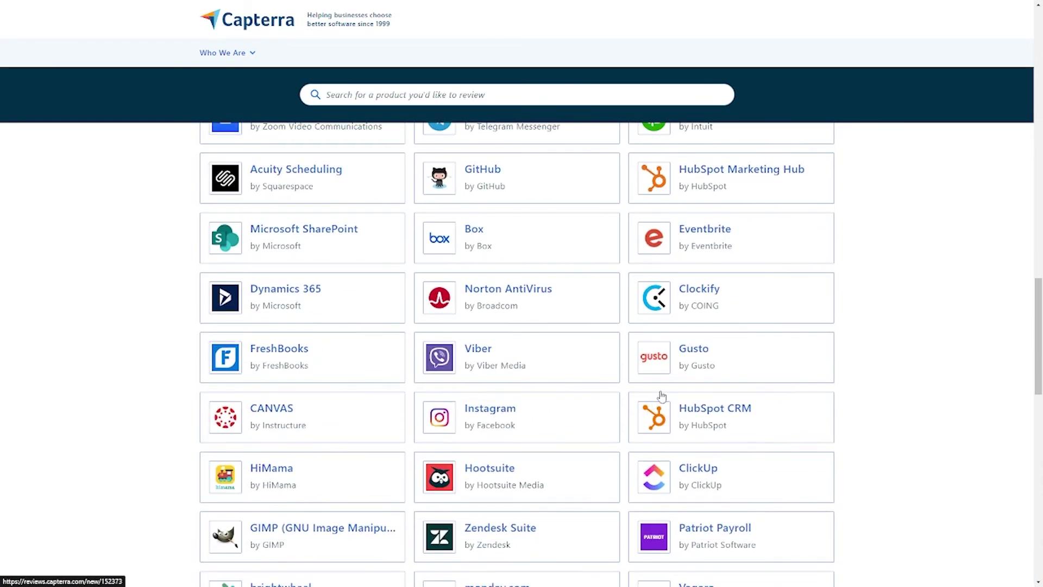
pyautogui.scroll(-3, 587, 369)
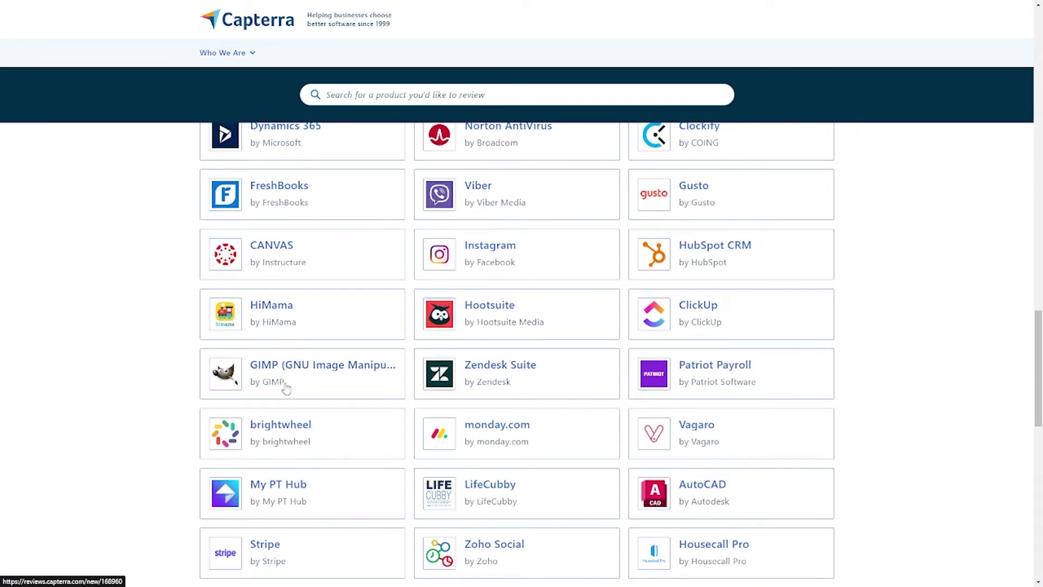
pyautogui.scroll(-3, 530, 387)
pyautogui.scroll(-2, 445, 452)
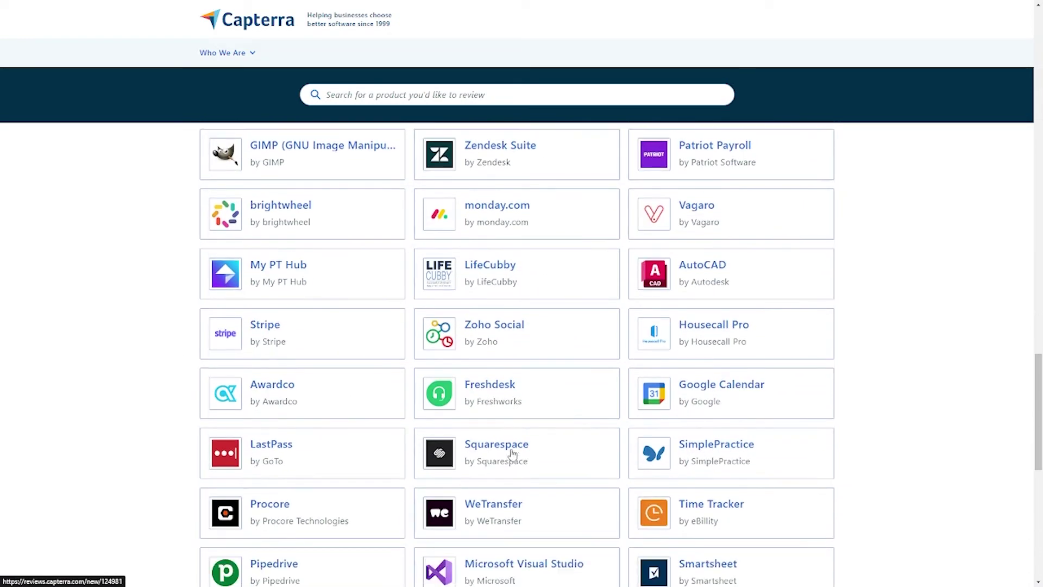
pyautogui.scroll(-2, 555, 371)
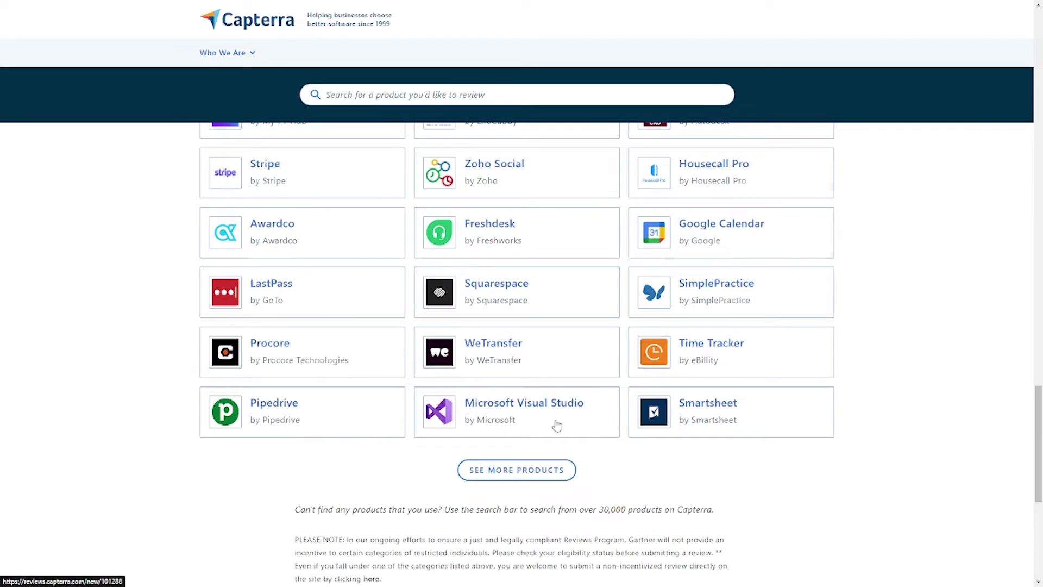
# - Load two further batches of products while scrolling down the grid
pyautogui.click(550, 472)
pyautogui.scroll(-4, 655, 393)
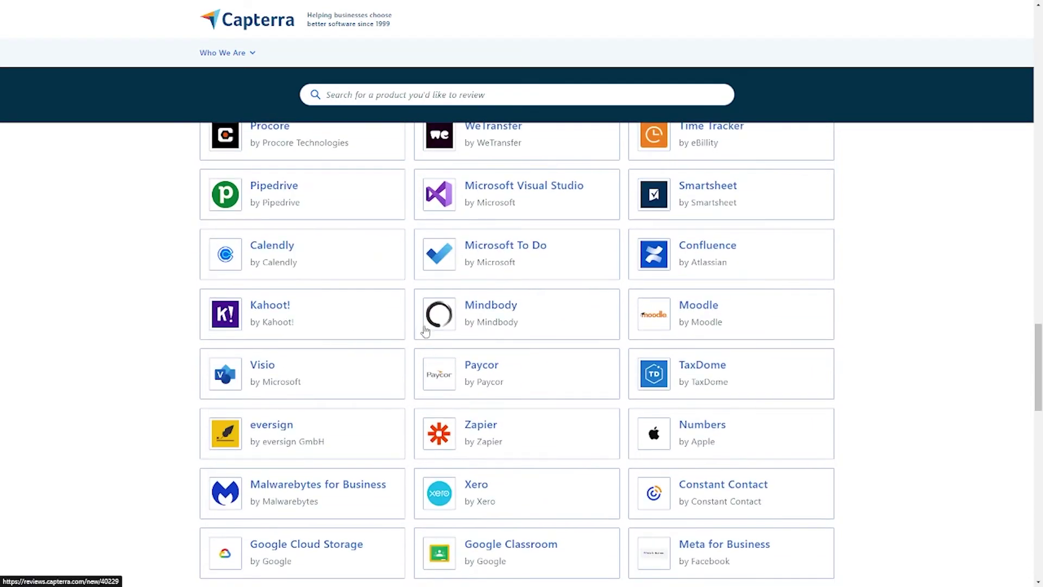
pyautogui.scroll(-4, 423, 356)
pyautogui.scroll(-4, 429, 387)
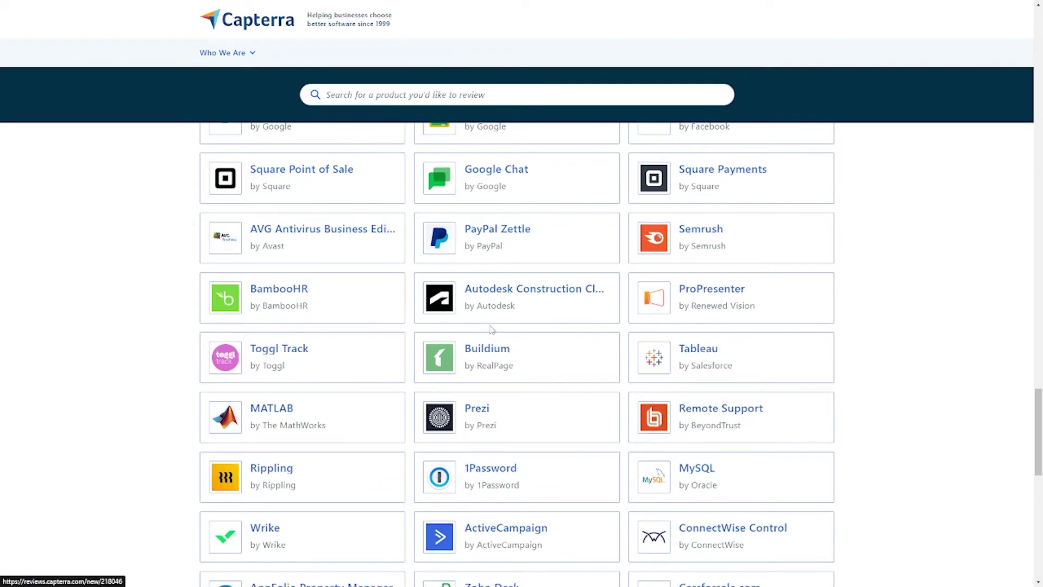
pyautogui.scroll(-4, 357, 350)
pyautogui.scroll(-1, 359, 350)
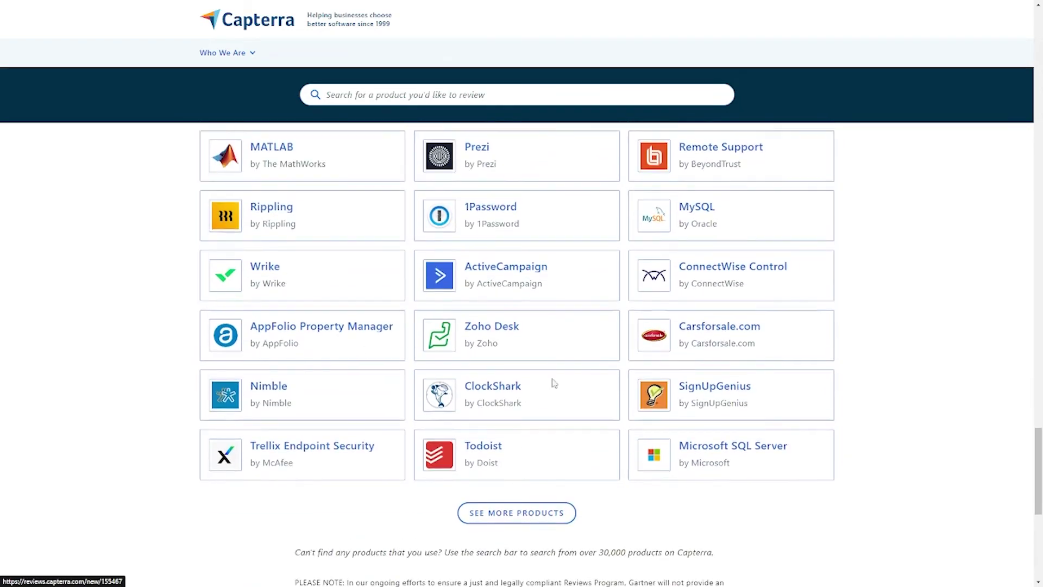
pyautogui.scroll(1, 552, 379)
pyautogui.scroll(-5, 402, 407)
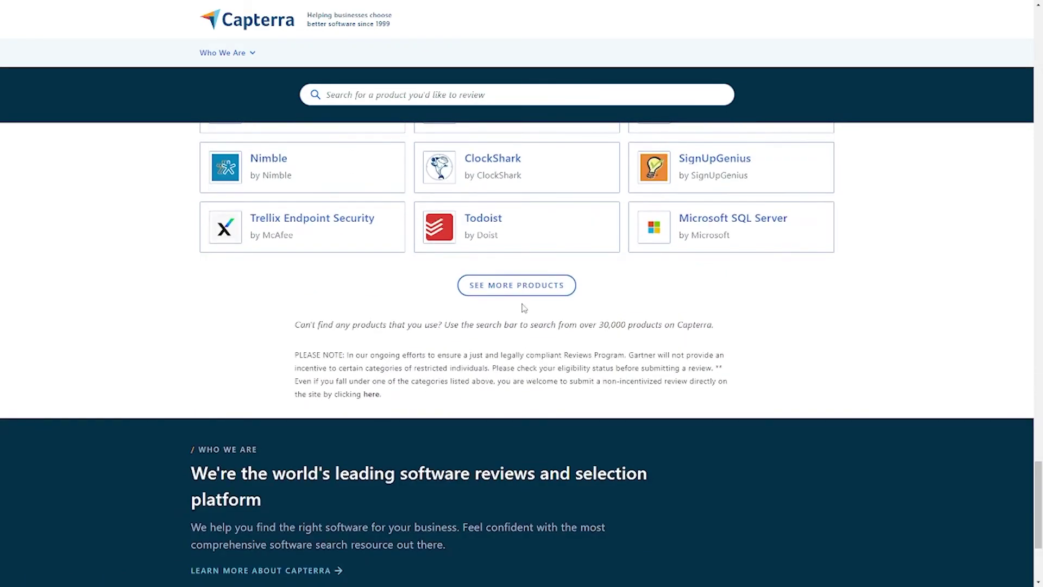
pyautogui.scroll(7, 741, 303)
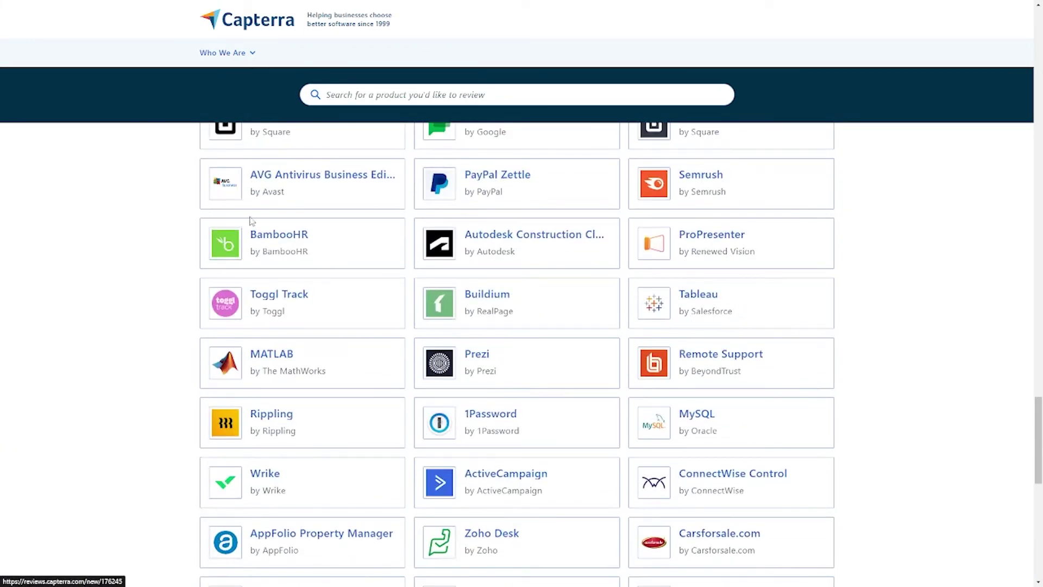
pyautogui.scroll(-3, 338, 366)
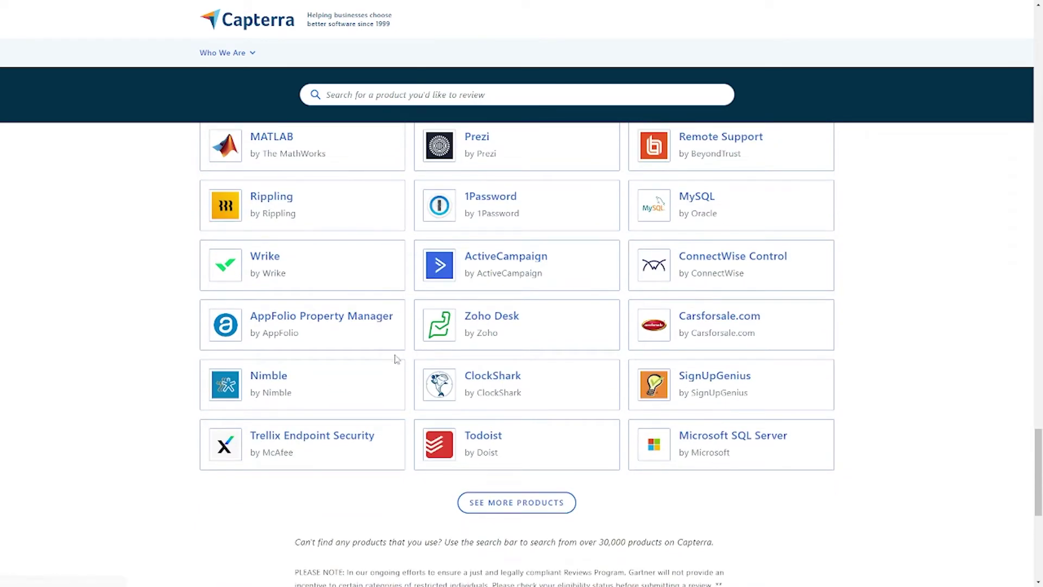
pyautogui.click(557, 512)
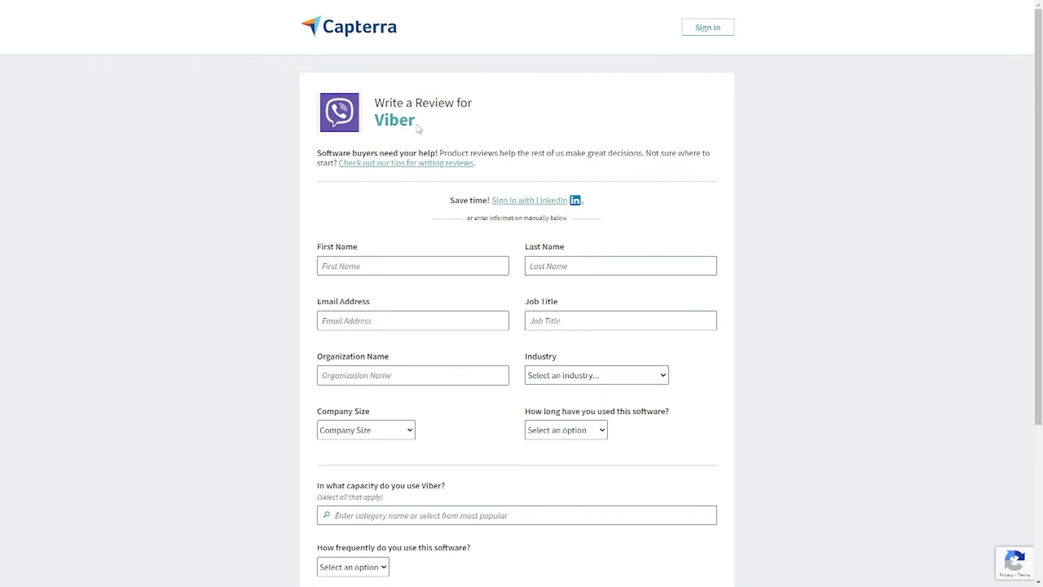
# - Highlight and clear the product name Viber in the review form title
pyautogui.moveTo(418, 128); pyautogui.dragTo(373, 126)
pyautogui.click(404, 143)
# - Scroll page 1 of the Viber review down to the 1/3 counter and open the Industry list
pyautogui.scroll(-3, 603, 223)
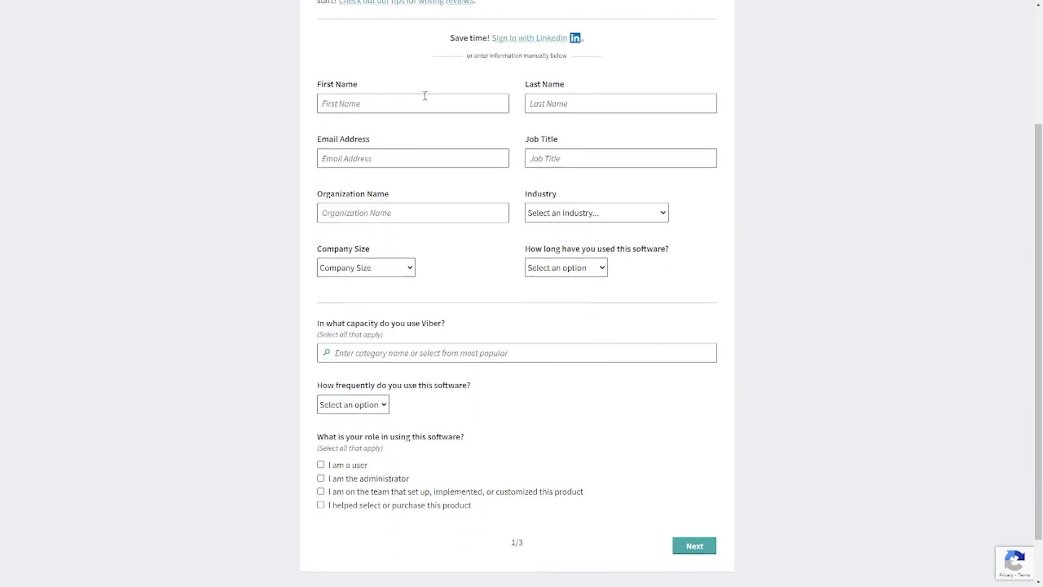
pyautogui.scroll(3, 424, 95)
pyautogui.scroll(-2, 430, 140)
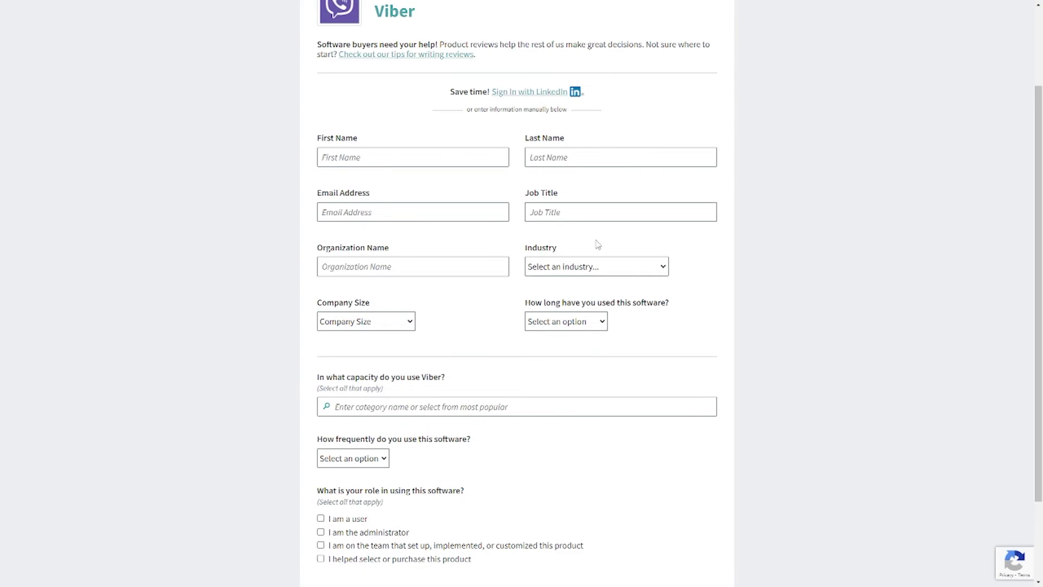
pyautogui.scroll(-2, 598, 244)
pyautogui.scroll(4, 450, 419)
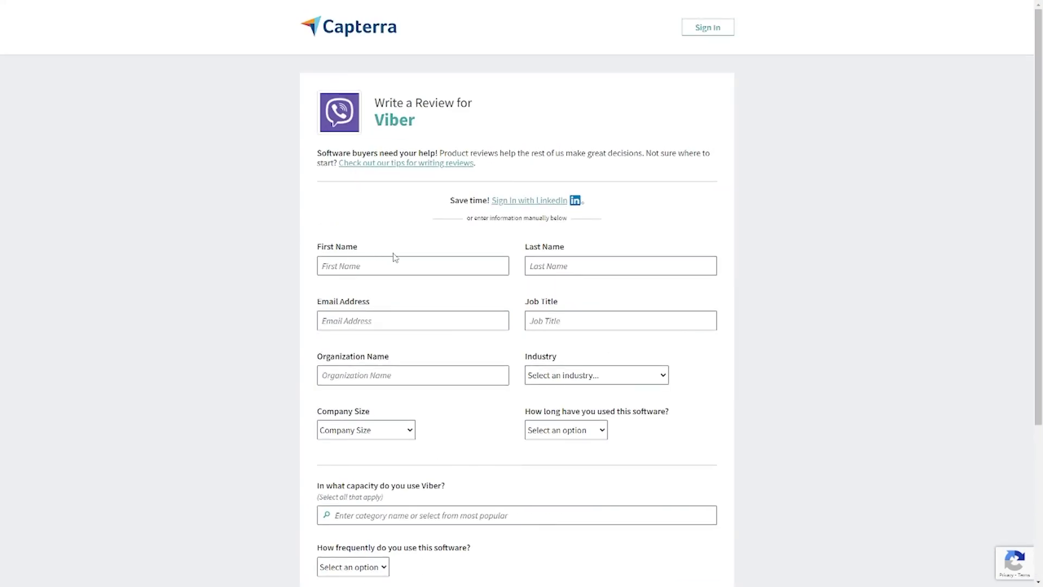
pyautogui.scroll(-2, 369, 248)
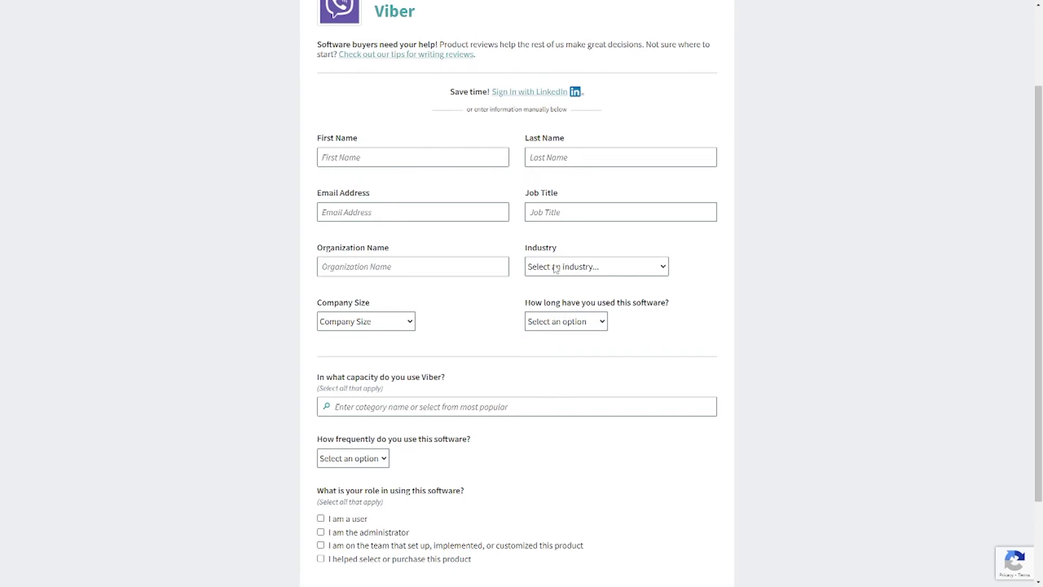
pyautogui.scroll(-1, 556, 268)
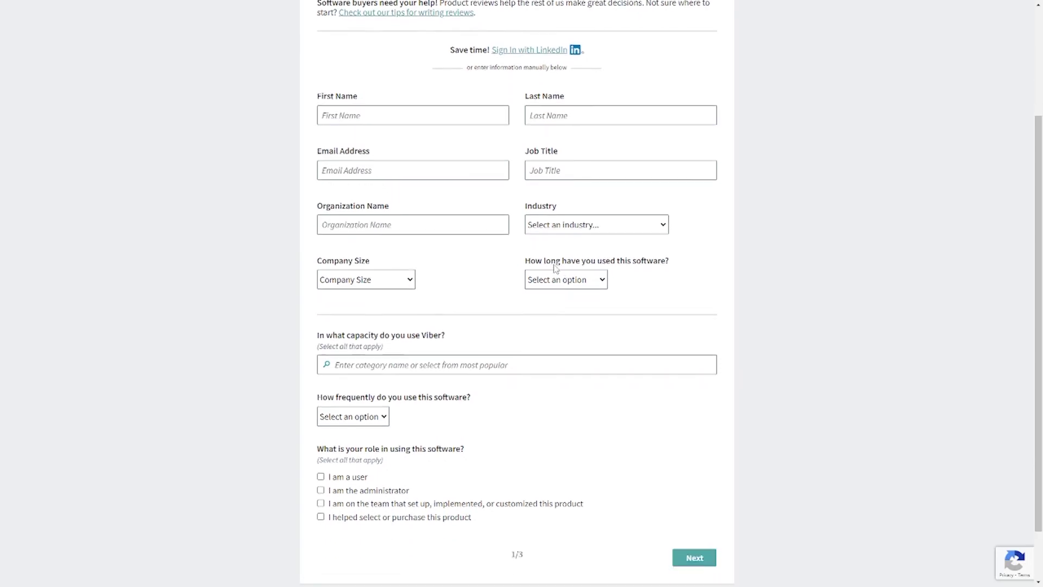
pyautogui.click(570, 215)
# - Choose Computer Software as the industry and 6-12 months as the time using Viber
pyautogui.scroll(-3, 587, 337)
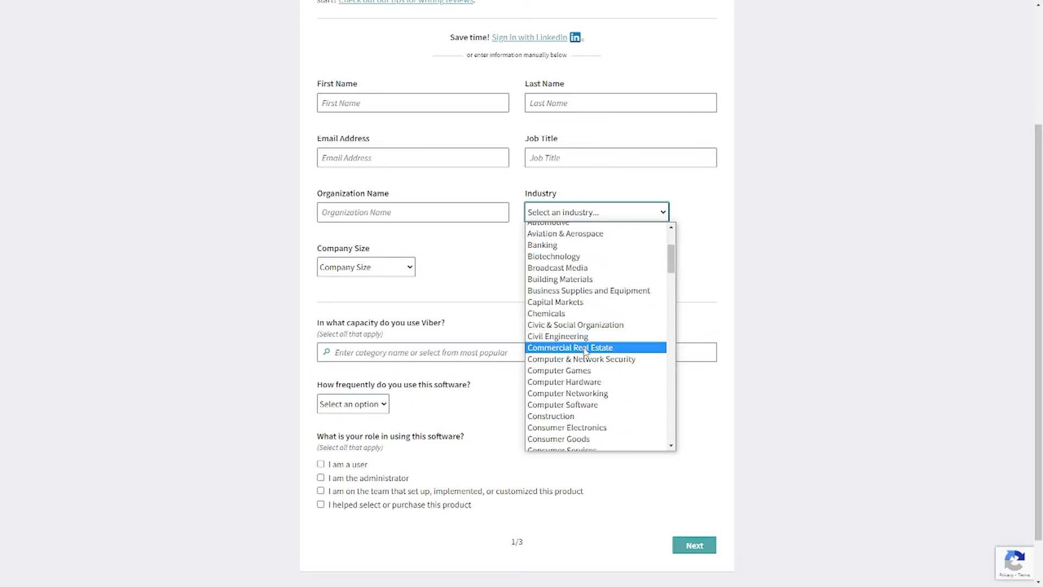
pyautogui.click(587, 405)
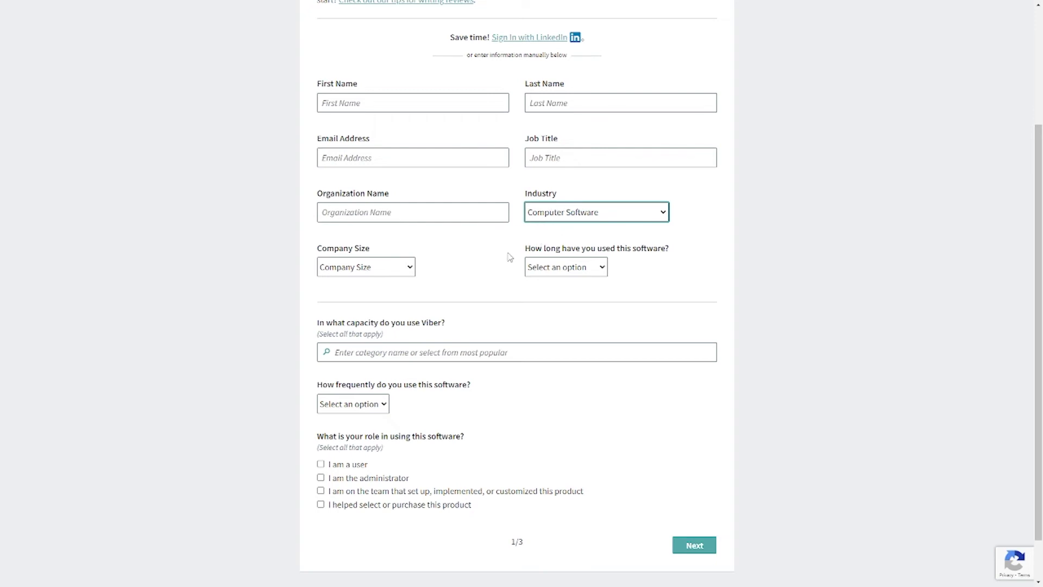
pyautogui.click(578, 269)
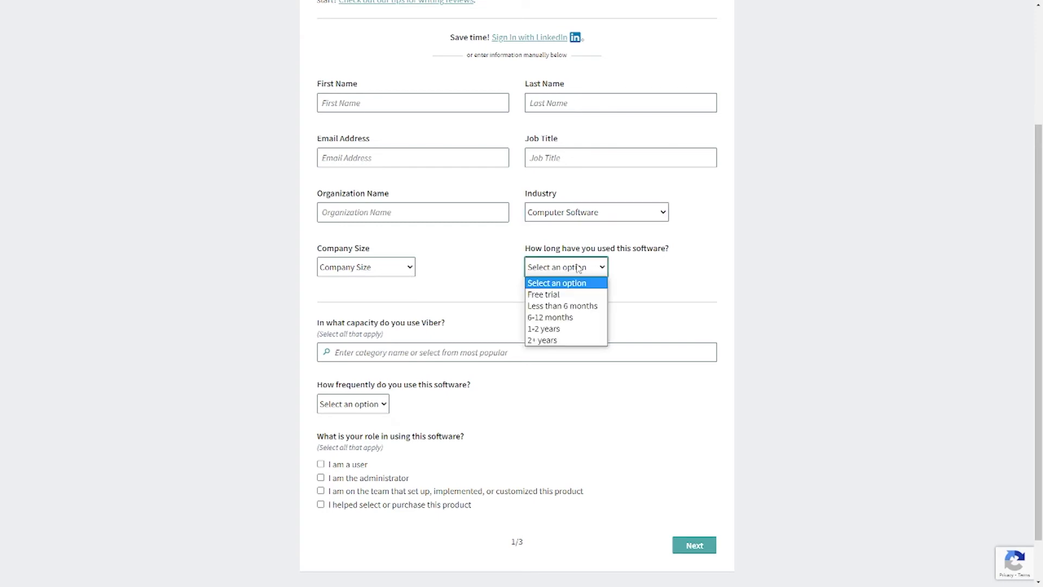
pyautogui.click(555, 321)
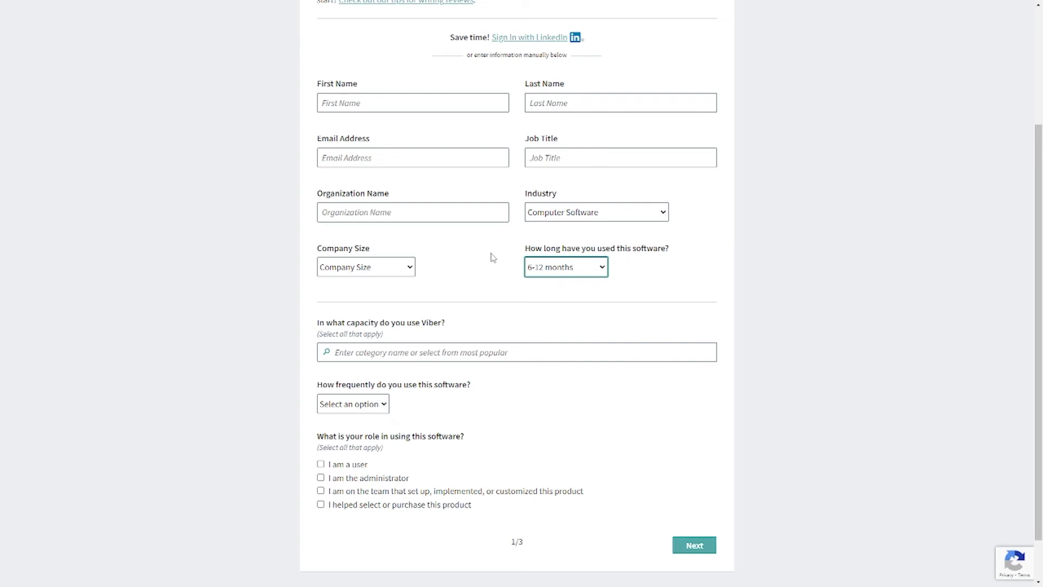
pyautogui.scroll(-1, 497, 261)
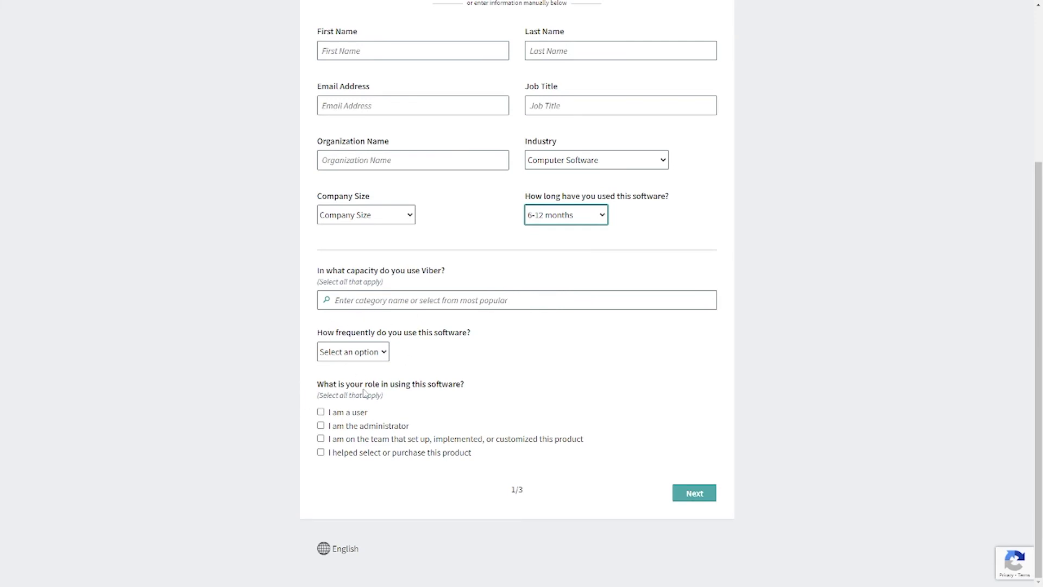
# - Tick 'I am a user' as the role and continue to page 2 of the review
pyautogui.moveTo(326, 385); pyautogui.dragTo(472, 386)
pyautogui.click(277, 399)
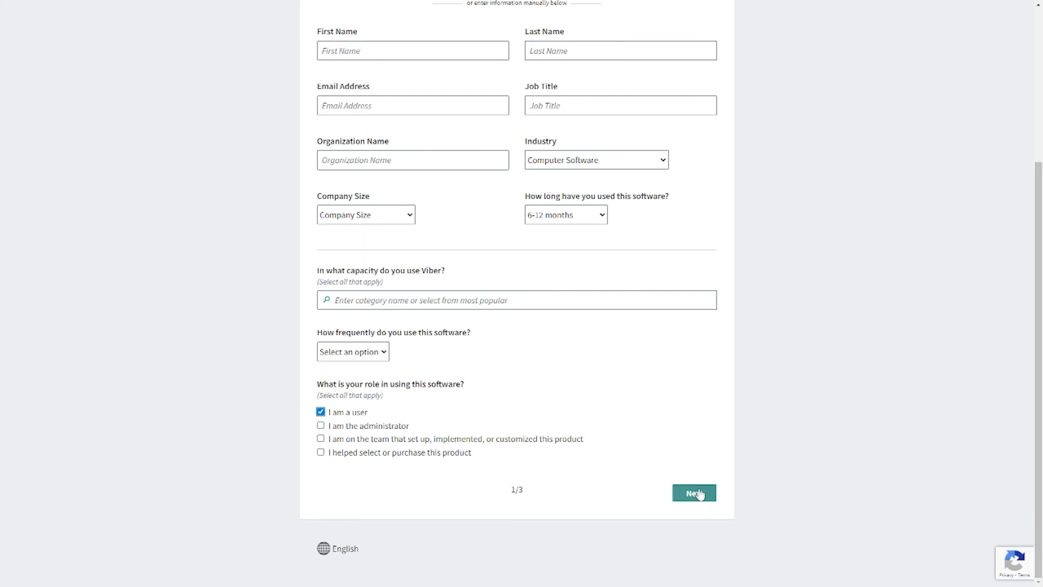
pyautogui.click(696, 493)
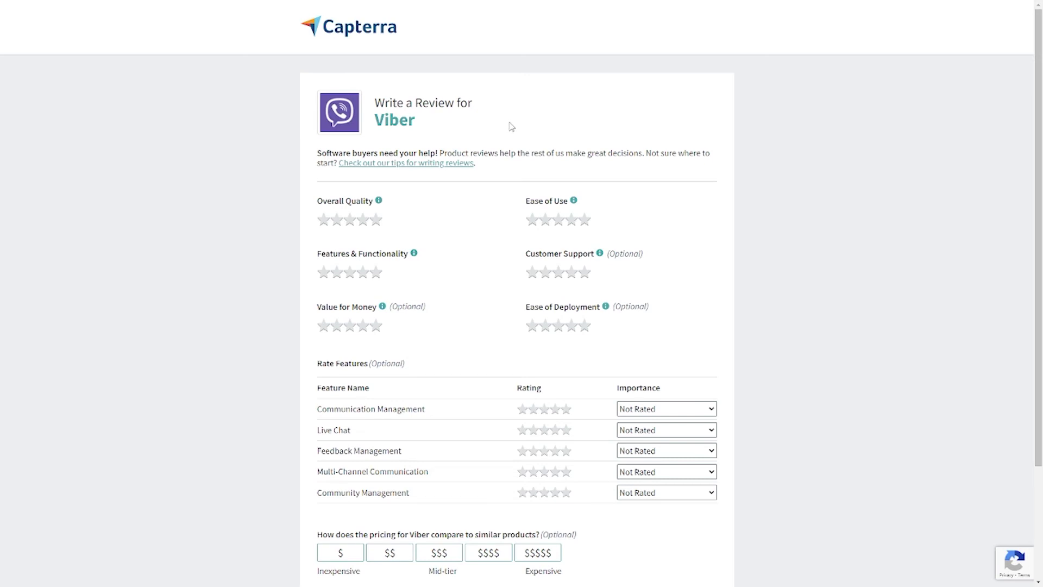
# - Scroll past the empty star ratings on page 2/3 and go on to page 3
pyautogui.scroll(-1, 677, 161)
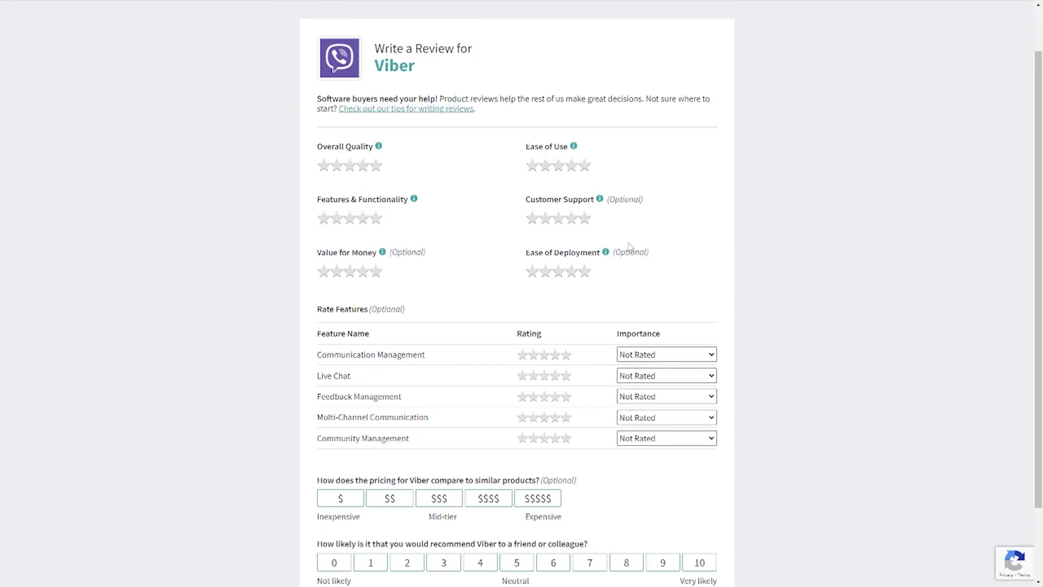
pyautogui.scroll(-2, 562, 238)
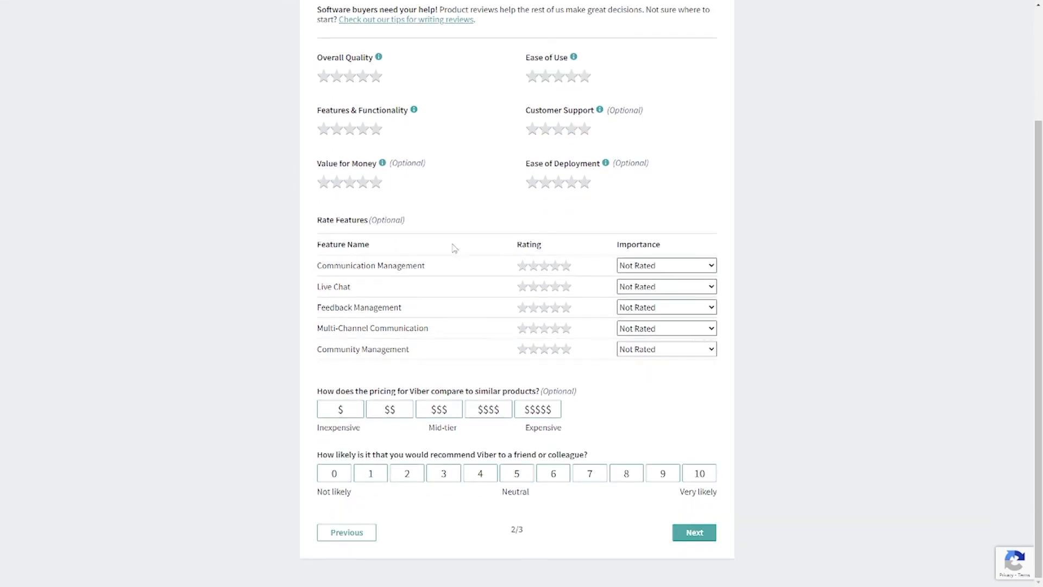
pyautogui.scroll(2, 402, 233)
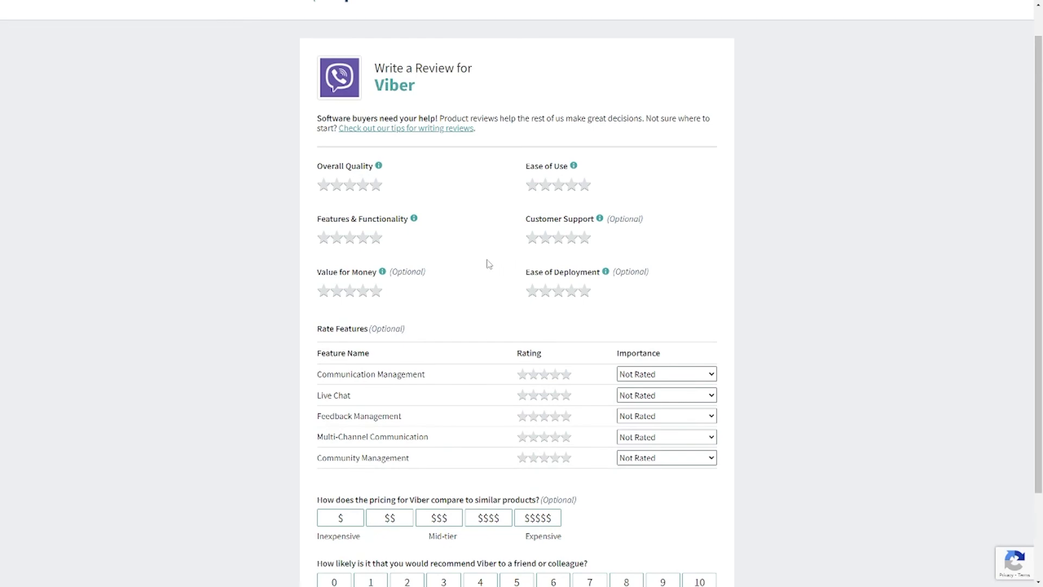
pyautogui.scroll(-2, 489, 264)
pyautogui.scroll(1, 510, 241)
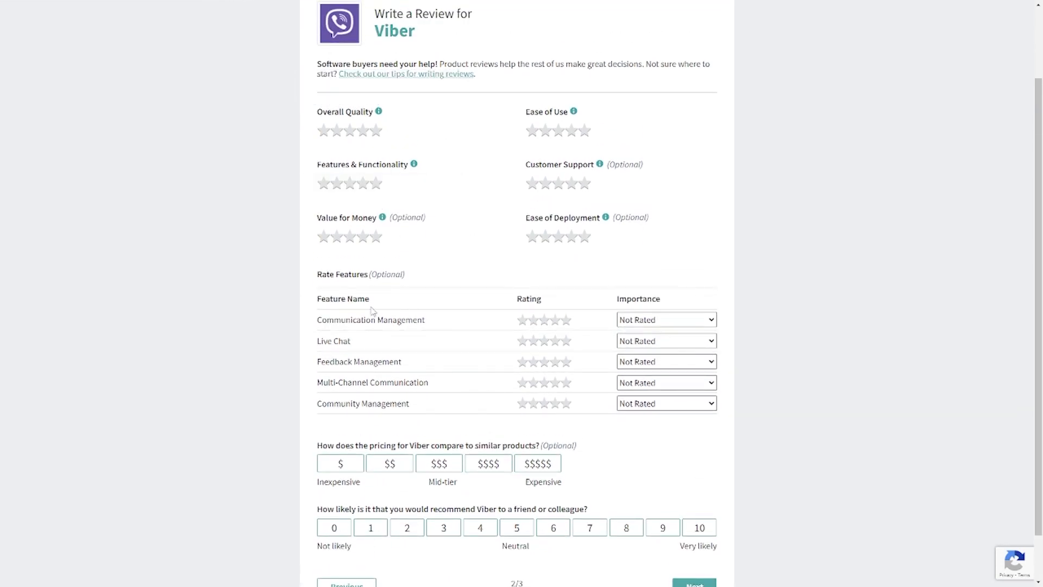
pyautogui.scroll(-1, 415, 318)
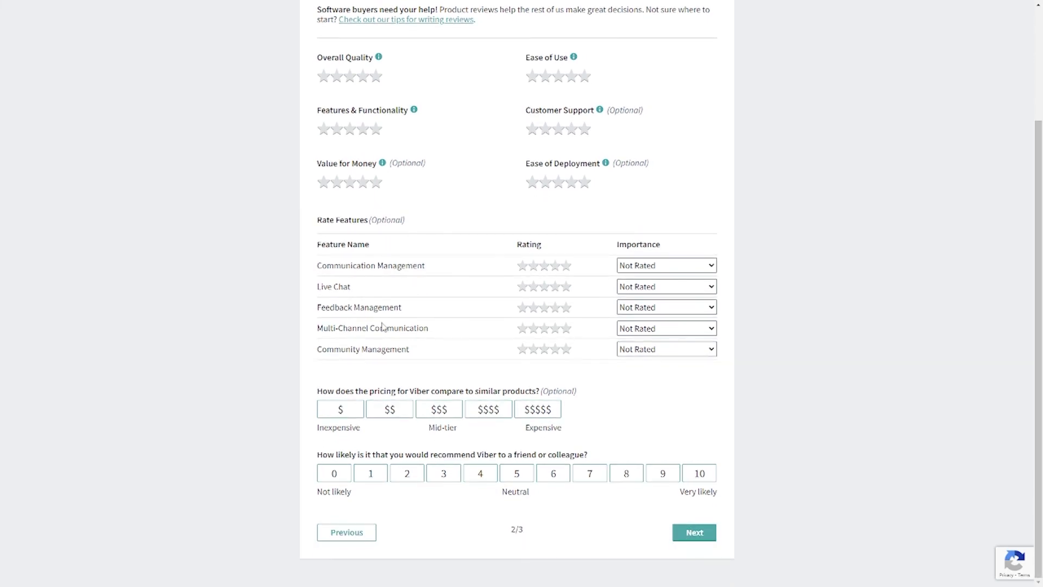
pyautogui.click(695, 533)
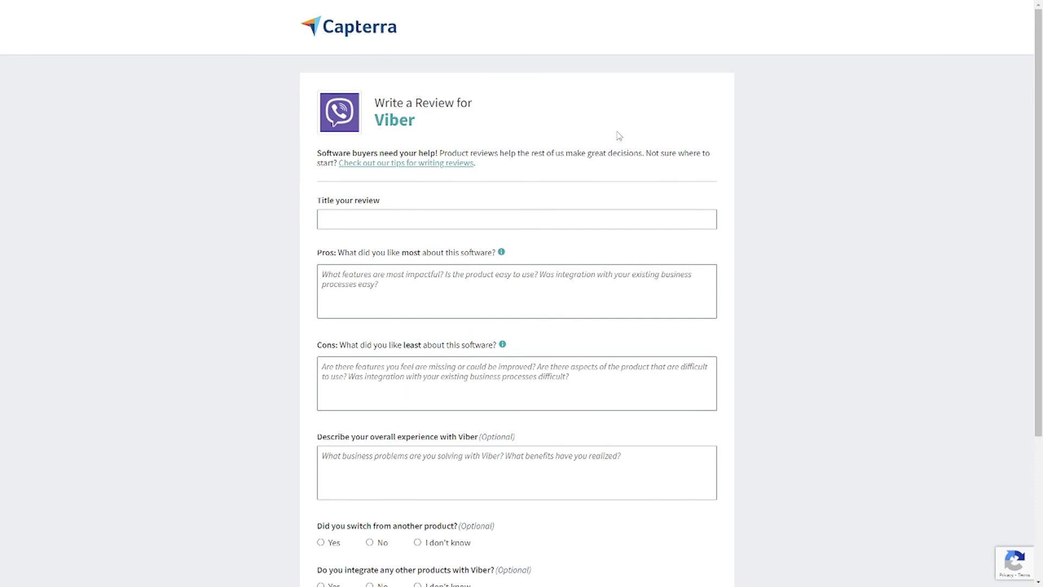
pyautogui.scroll(-1, 601, 137)
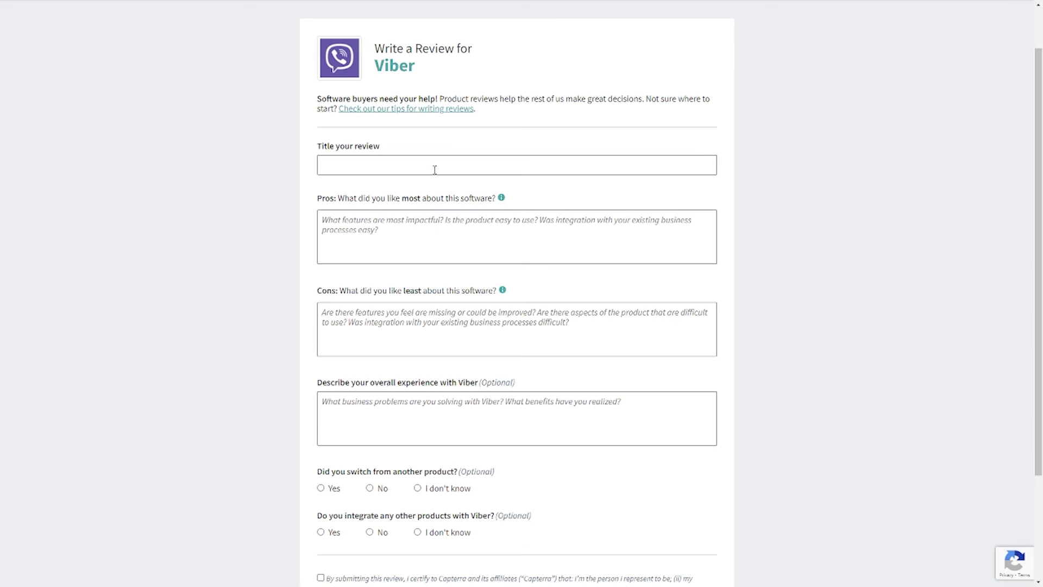
pyautogui.scroll(-1, 183, 232)
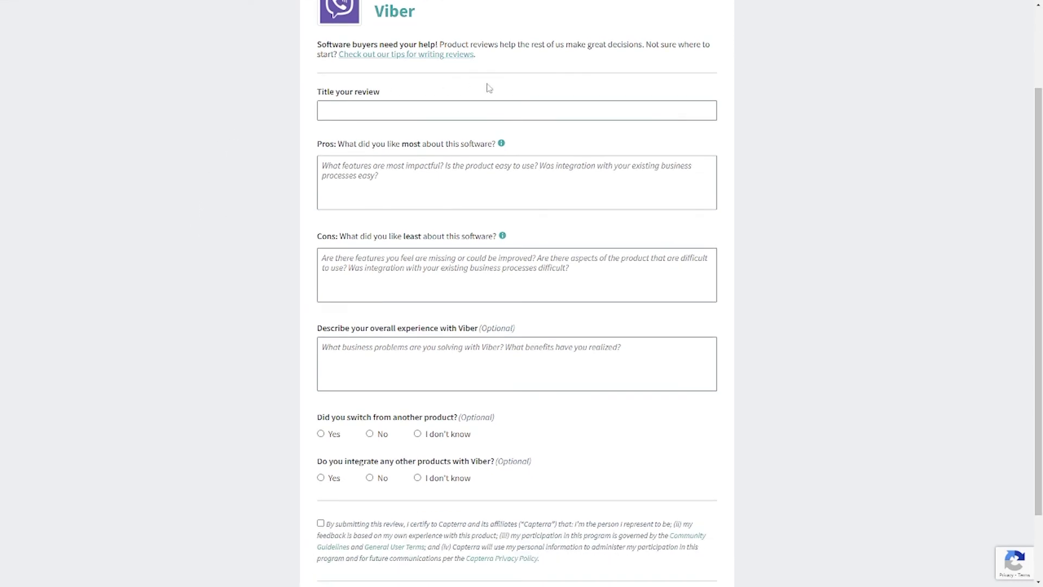
pyautogui.scroll(-1, 489, 104)
pyautogui.scroll(1, 491, 122)
pyautogui.click(359, 106)
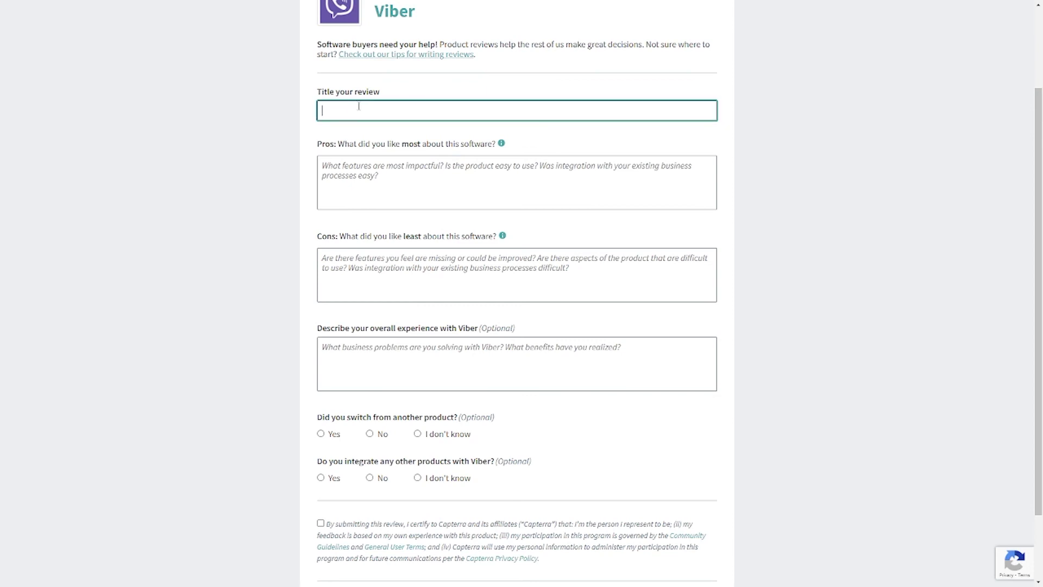
pyautogui.click(285, 133)
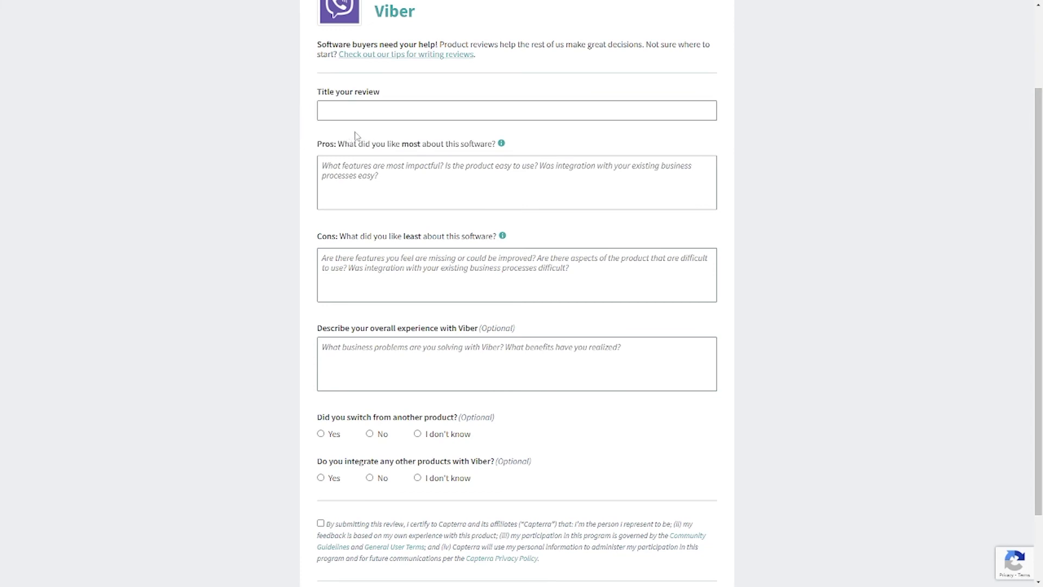
pyautogui.scroll(-1, 326, 136)
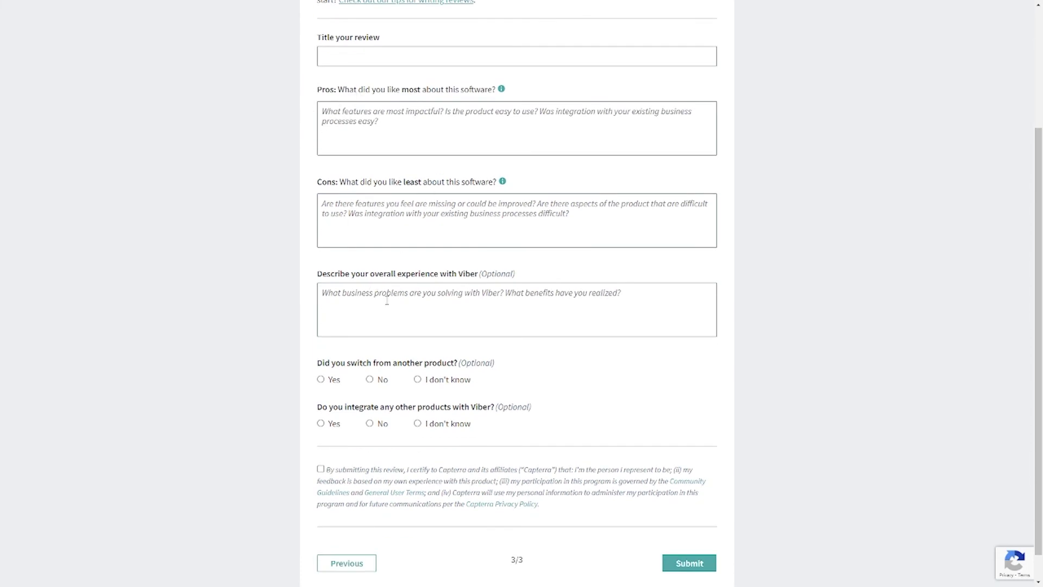
pyautogui.scroll(-1, 399, 381)
pyautogui.scroll(2, 382, 386)
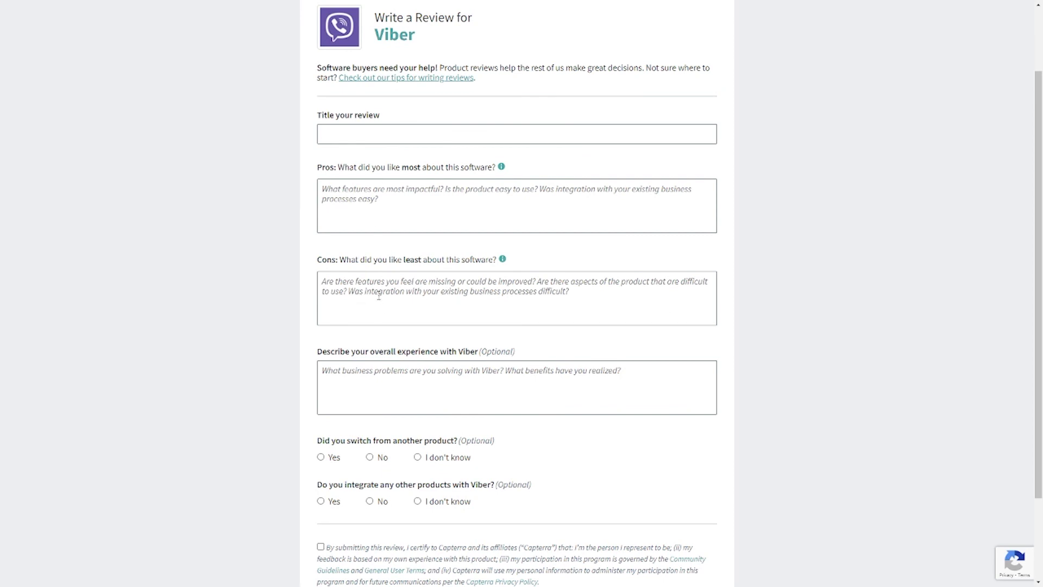
pyautogui.moveTo(300, 353); pyautogui.dragTo(566, 354)
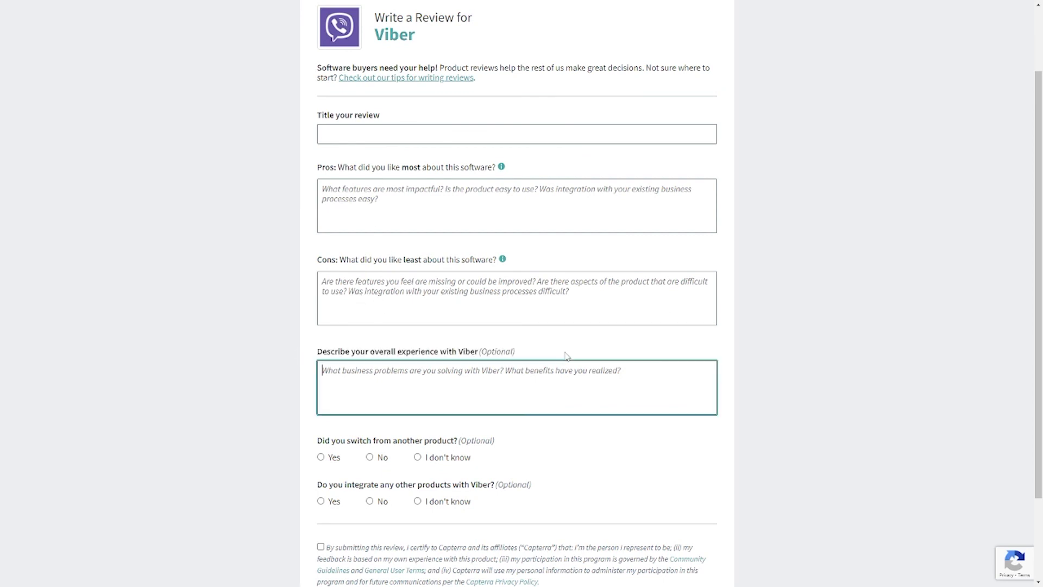
pyautogui.click(262, 355)
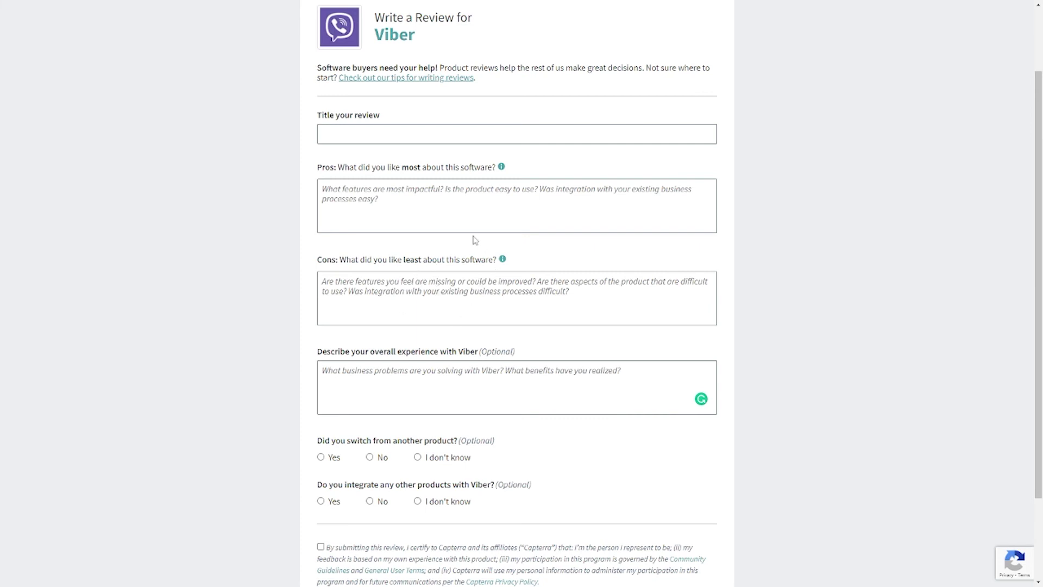
pyautogui.scroll(-2, 429, 302)
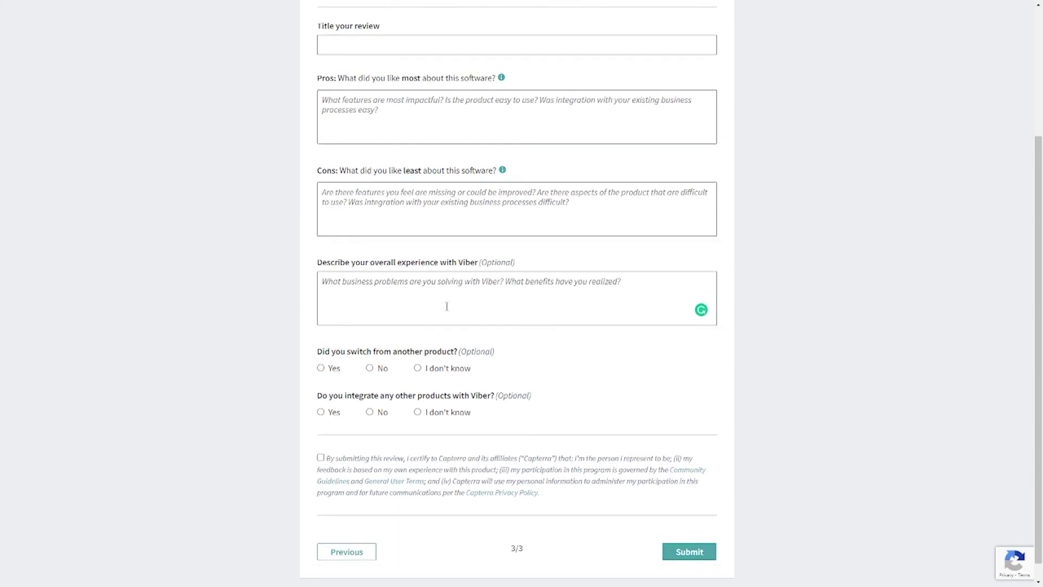